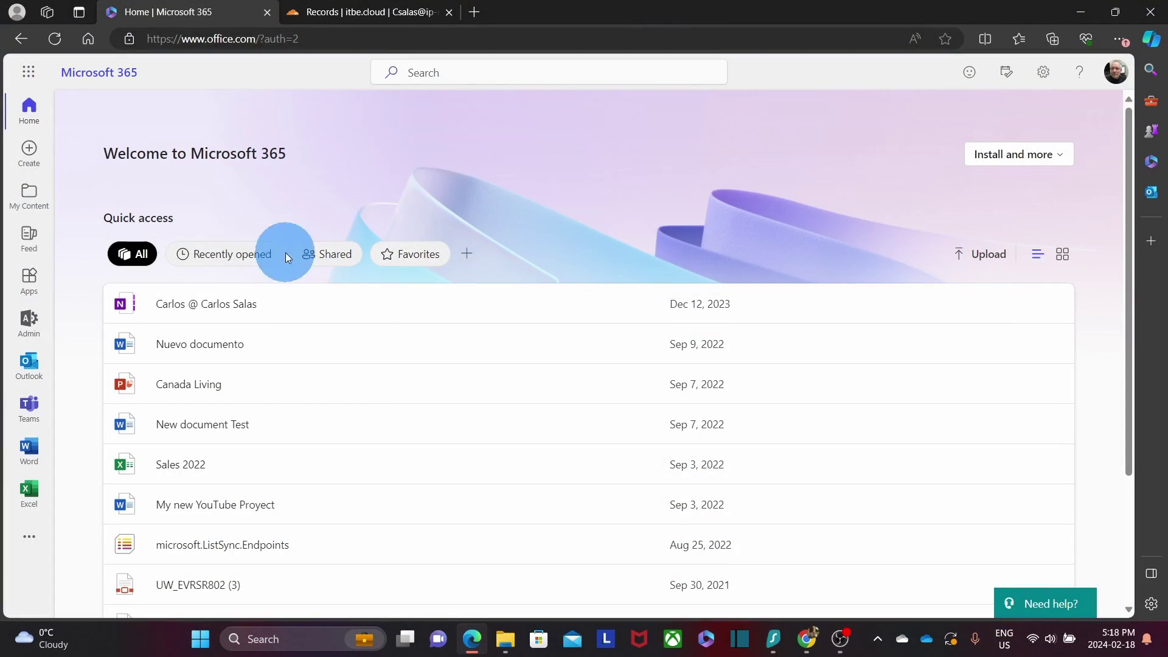
Step: Open the Security admin center from the admin centers list to launch the Microsoft Defender portal
left_click(30, 330)
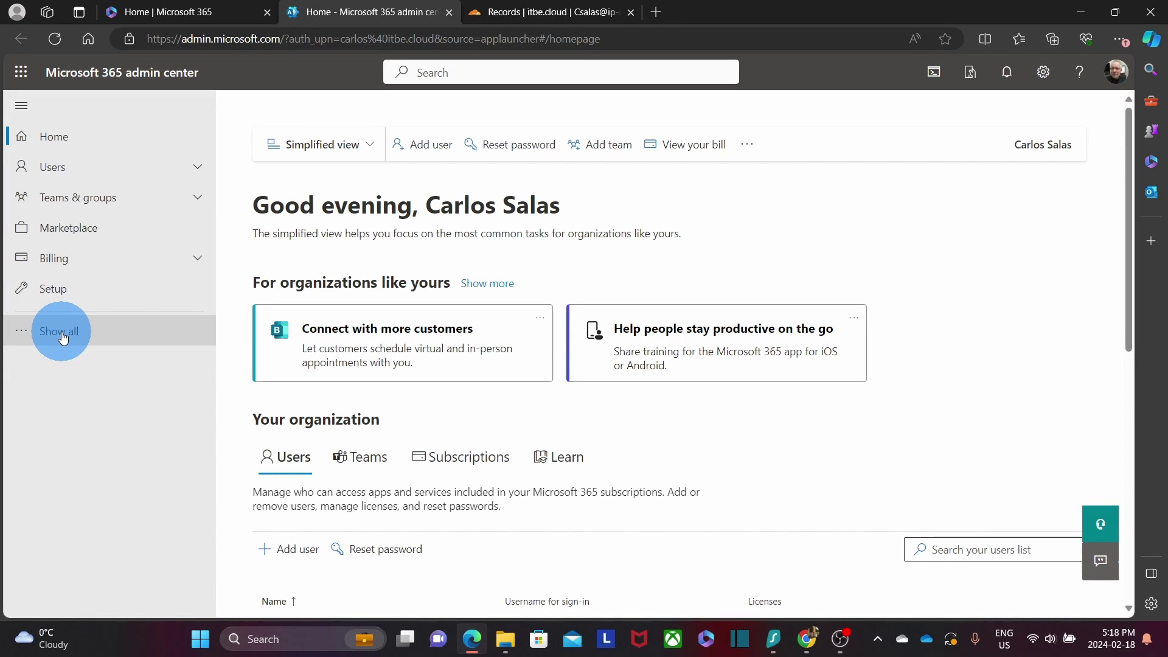
left_click(61, 332)
scroll(58, 343, "down", 3)
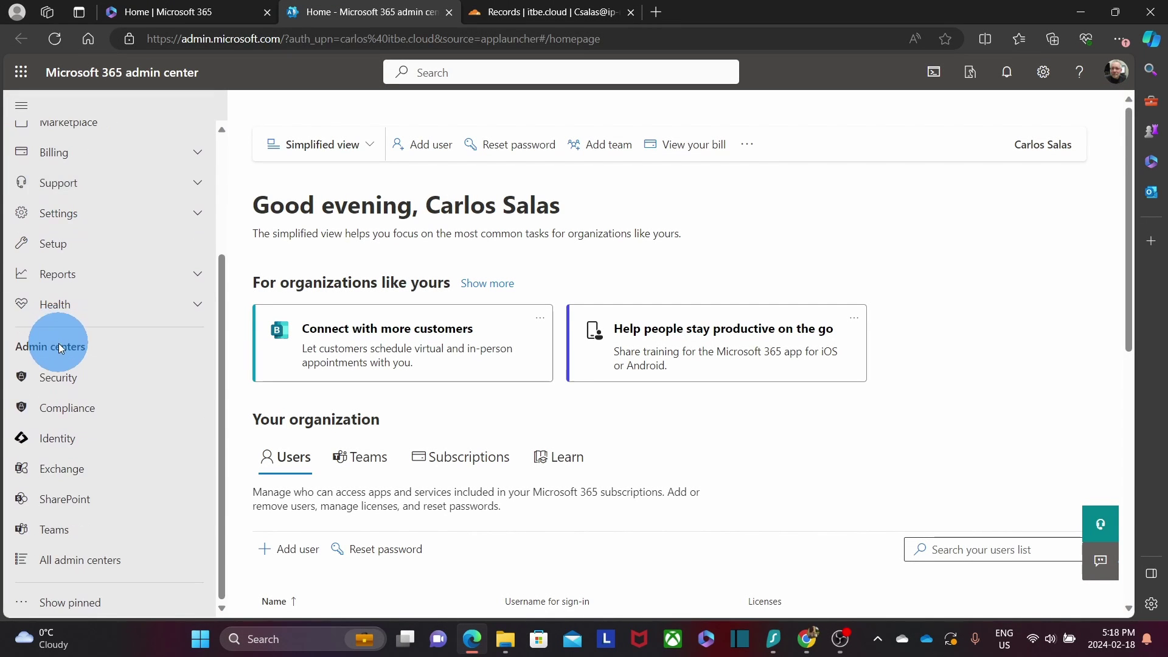
left_click(60, 384)
left_click(271, 292)
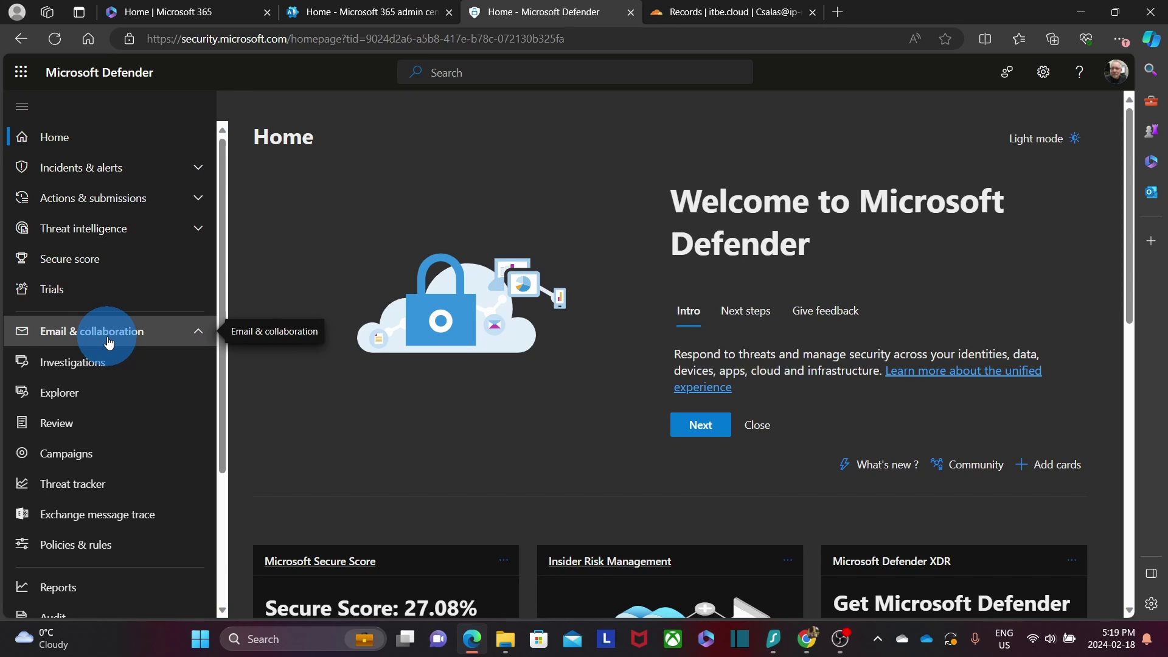
Step: Go through Policies & rules and Threat policies to Email authentication settings
left_click(87, 549)
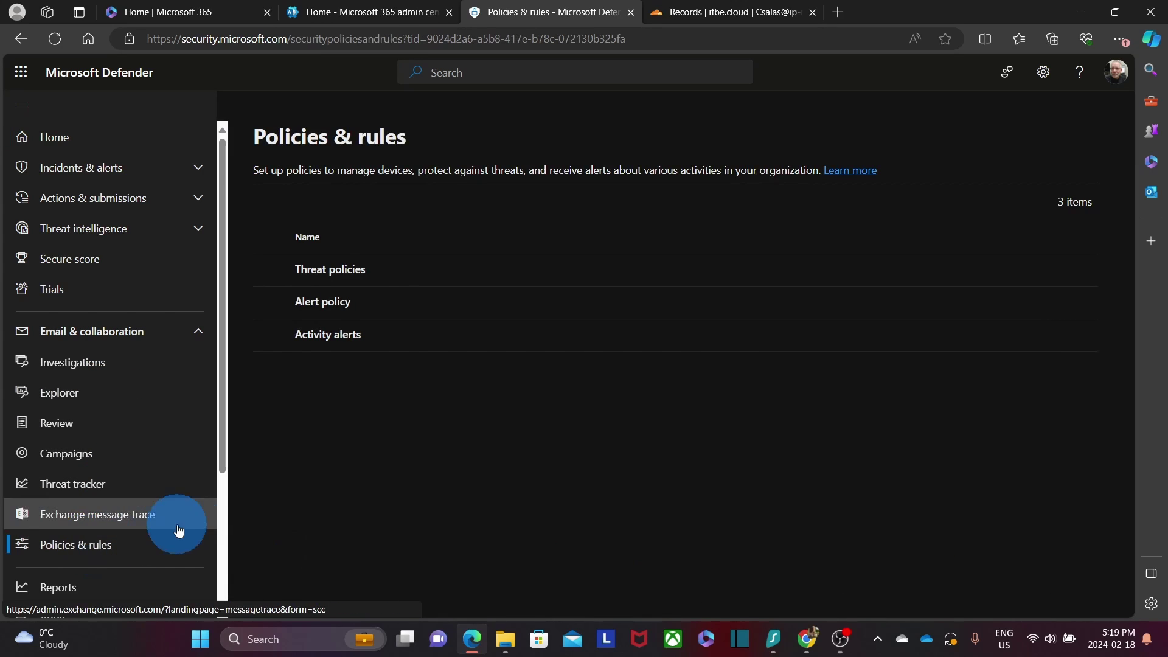
left_click(358, 273)
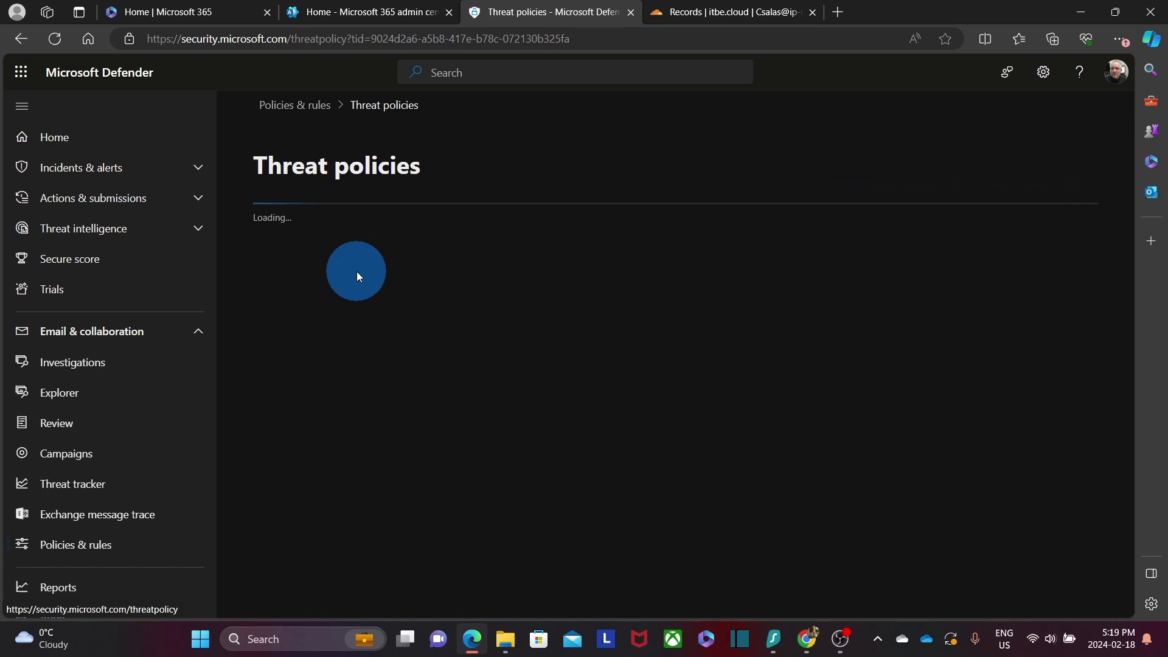
scroll(422, 264, "down", 4)
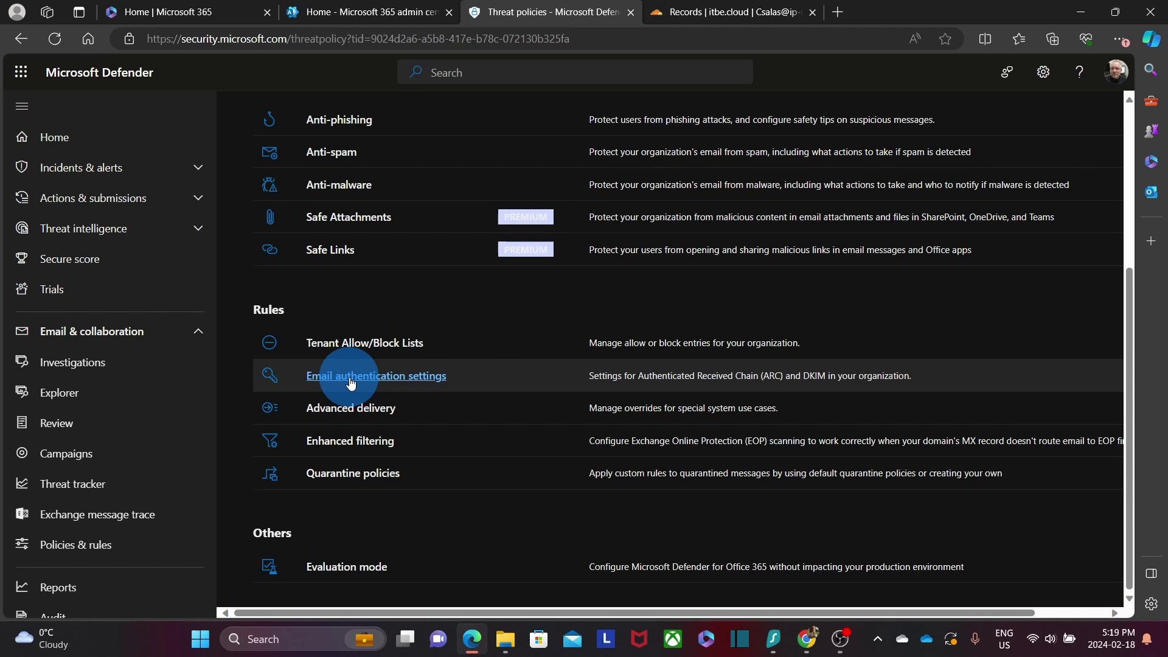
left_click(351, 377)
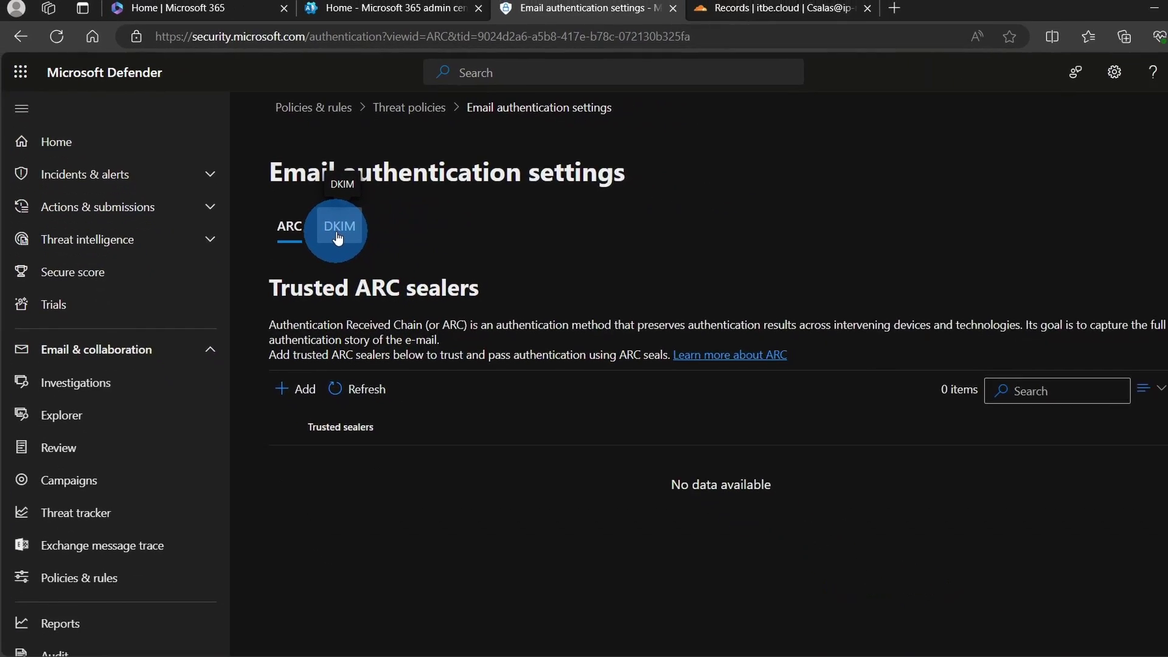
Step: Show the DKIM domain list and open the itbe.cloud domain's details
left_click(411, 280)
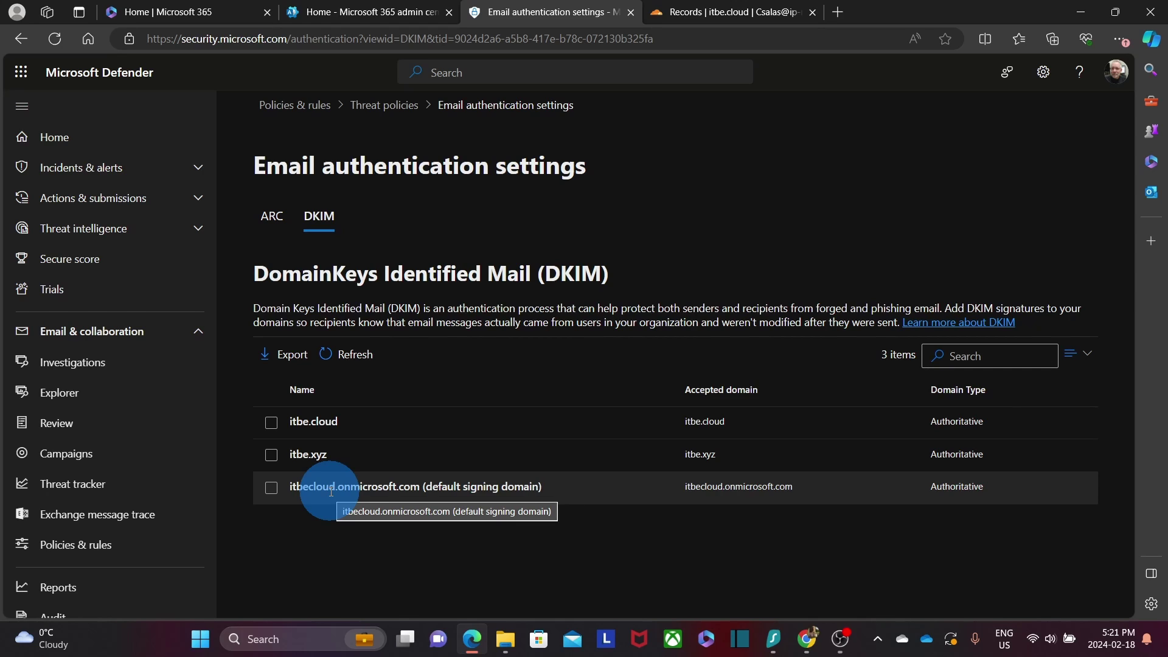
left_click(327, 423)
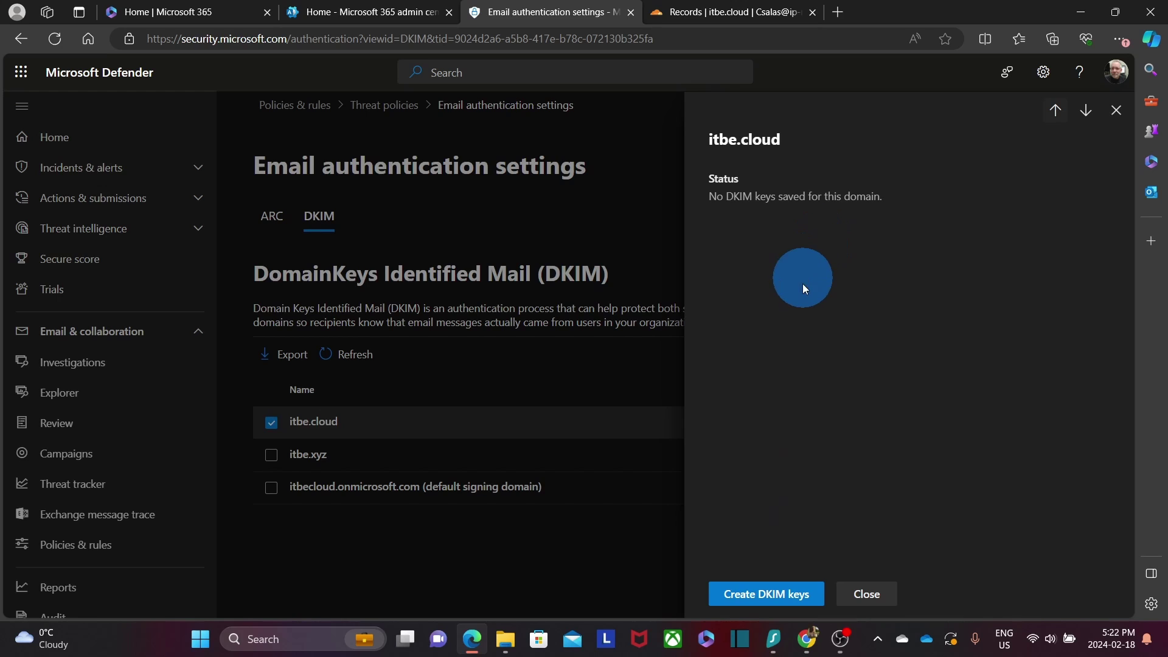
Step: Create DKIM keys for itbe.cloud and select both listed CNAME records
left_click(769, 602)
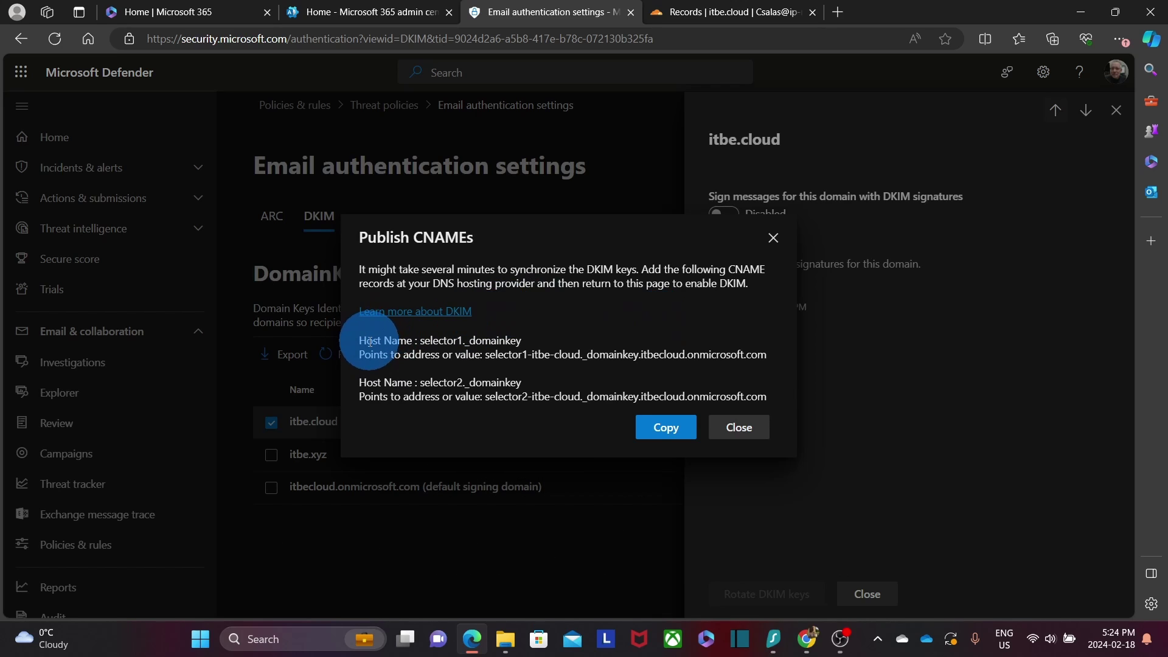
left_click_drag(360, 340, 775, 360)
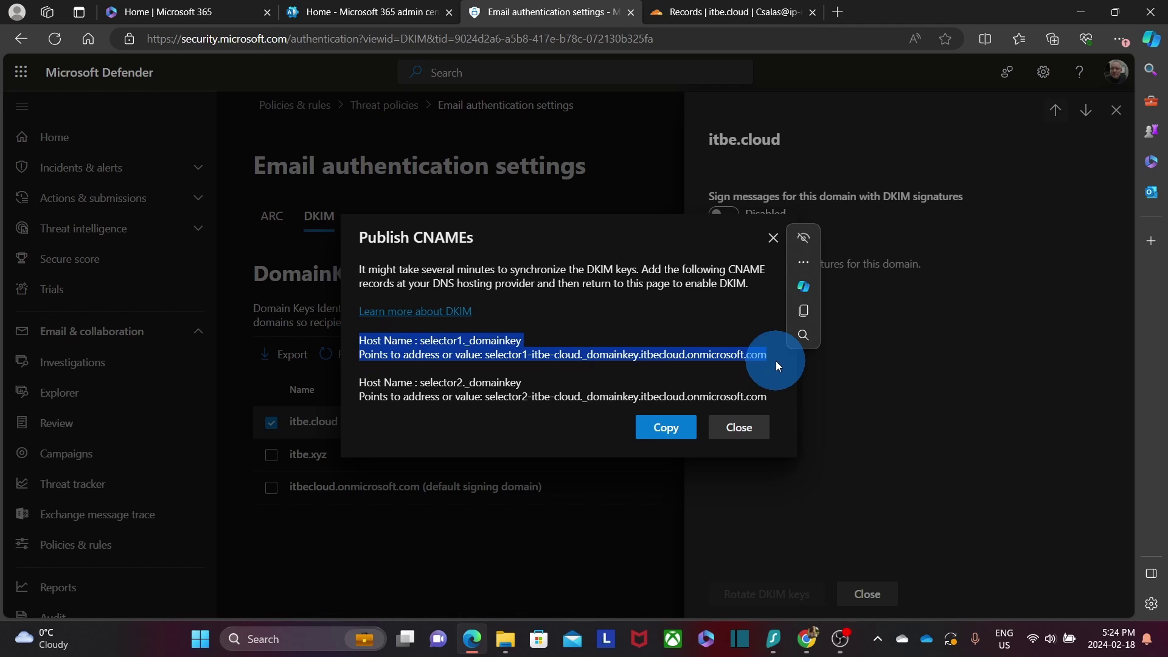
left_click_drag(360, 382, 755, 399)
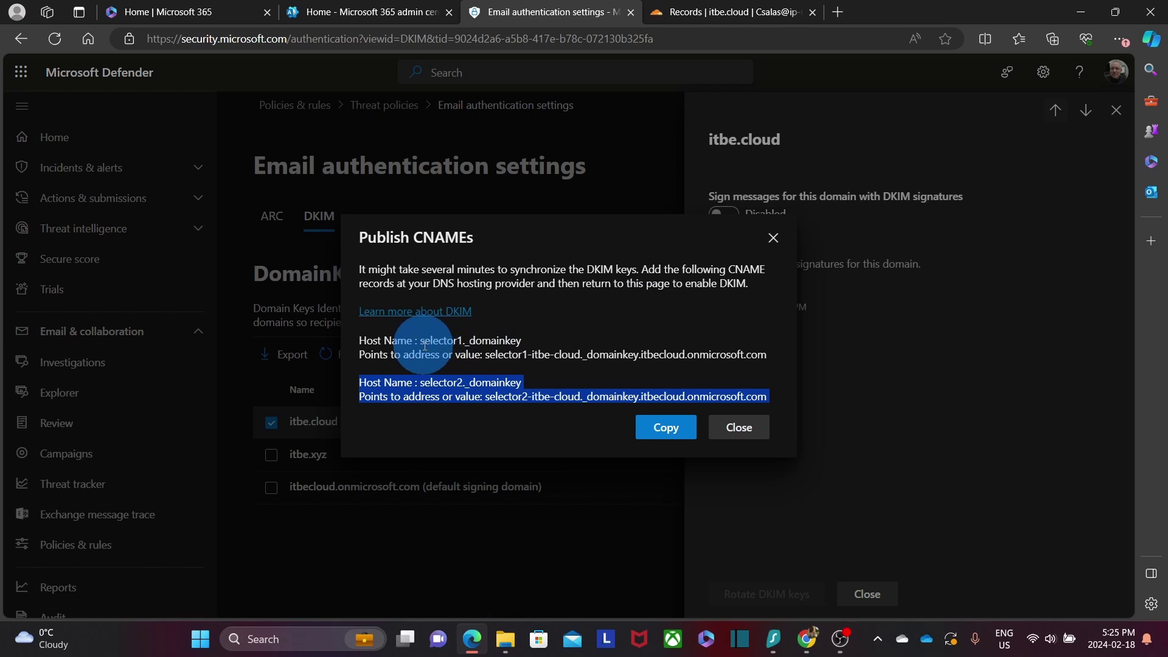
Step: Select the selector1 and selector2 host names and target values, ending with selector1._domainkey for copying
left_click_drag(421, 342, 569, 350)
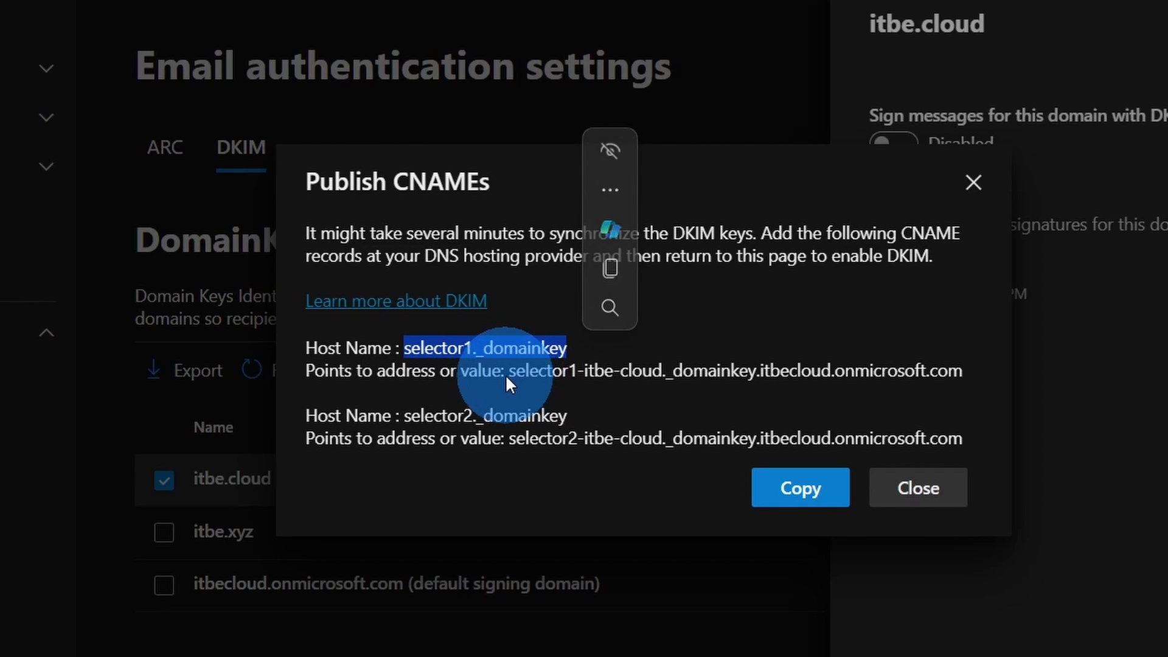
left_click_drag(505, 374, 922, 374)
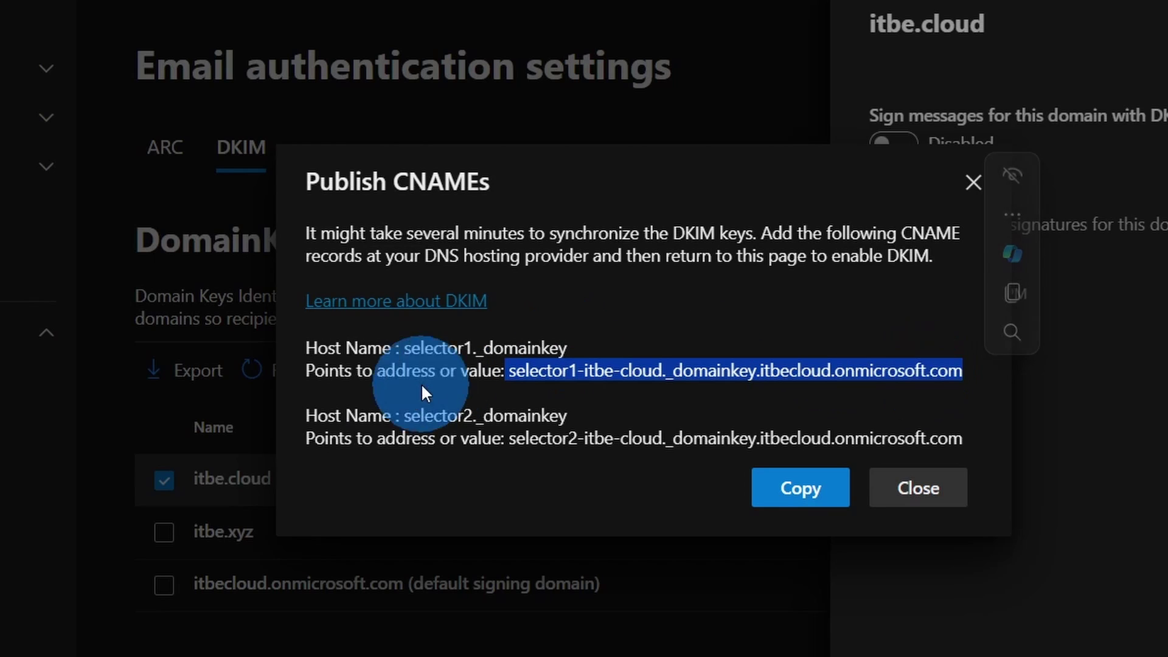
left_click(406, 416)
left_click_drag(407, 416, 969, 448)
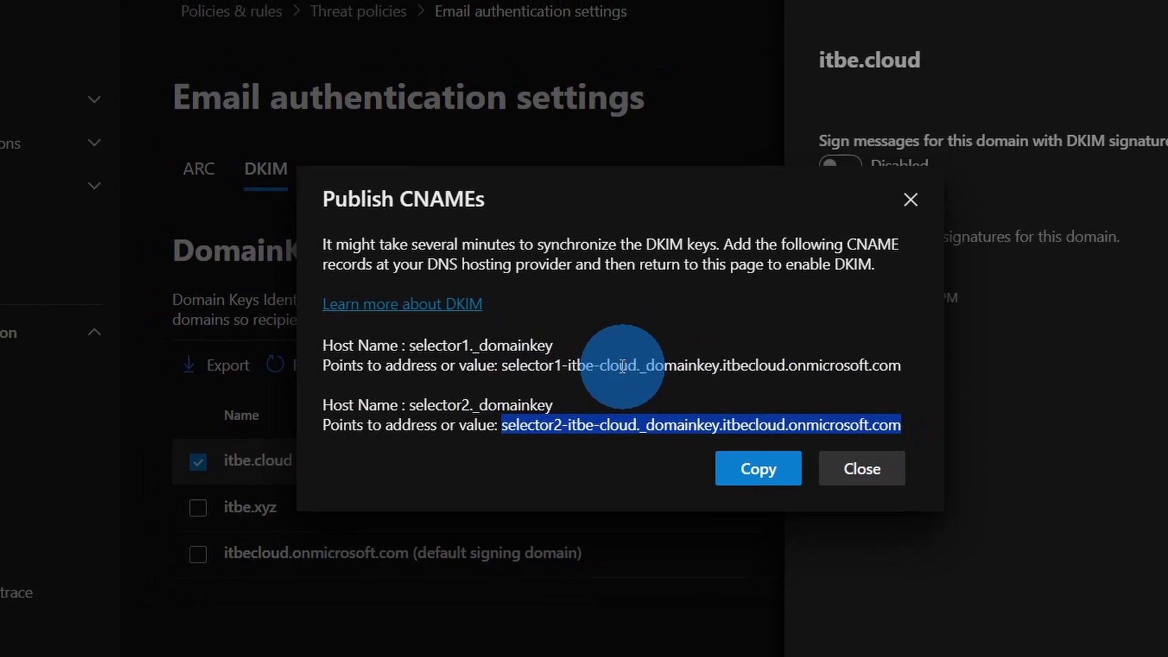
left_click_drag(408, 345, 601, 338)
key("ctrl+c")
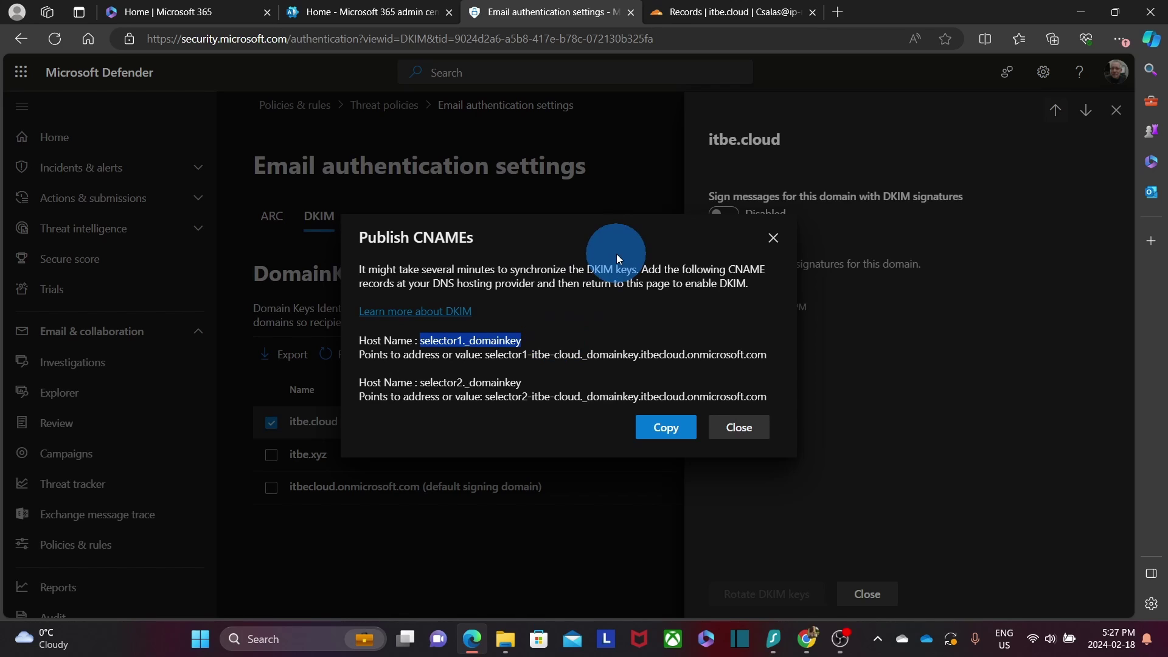
Step: Switch to Cloudflare and look through itbe.cloud's existing A, CNAME, MX and TXT records
left_click(707, 14)
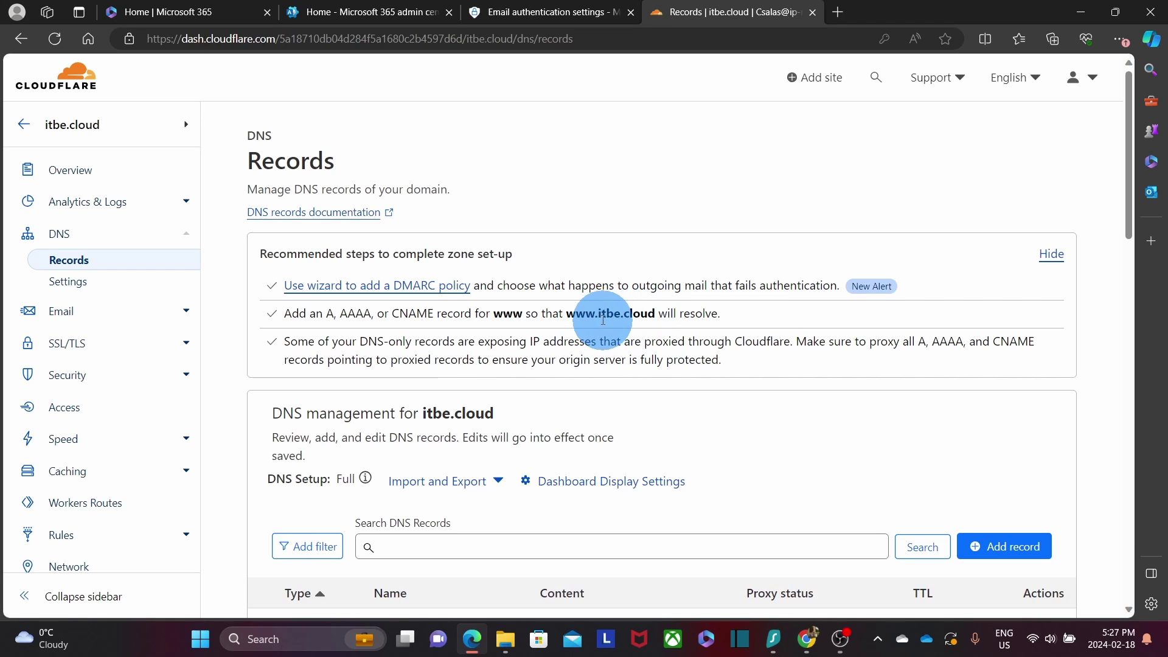
scroll(654, 328, "down", 1)
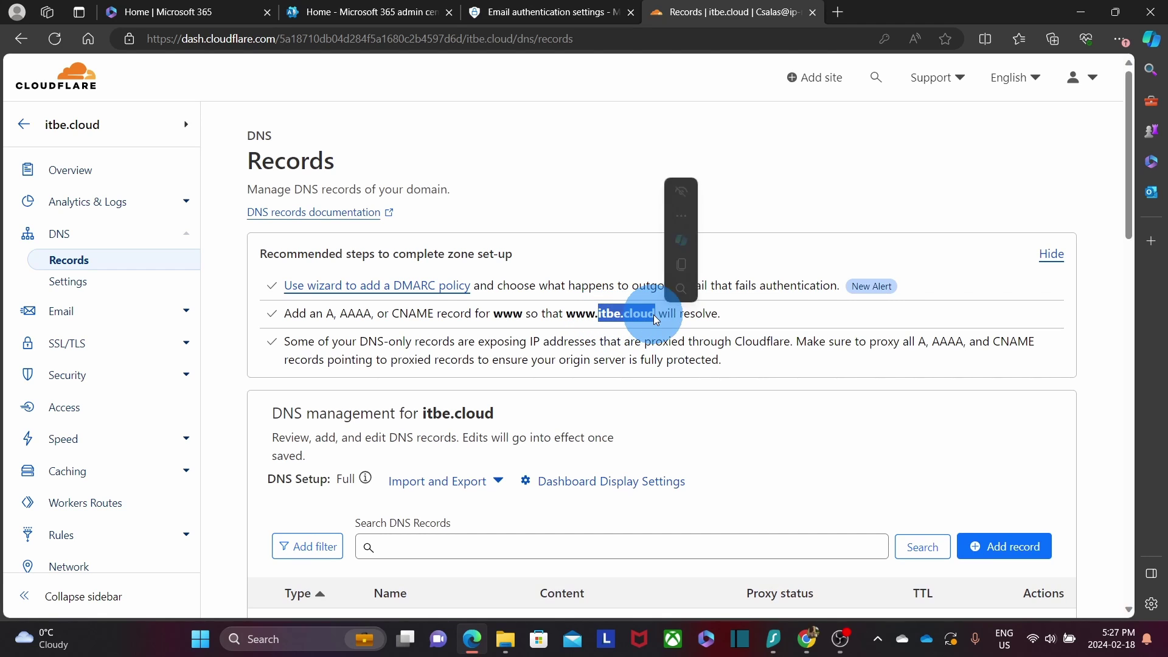
scroll(651, 339, "down", 3)
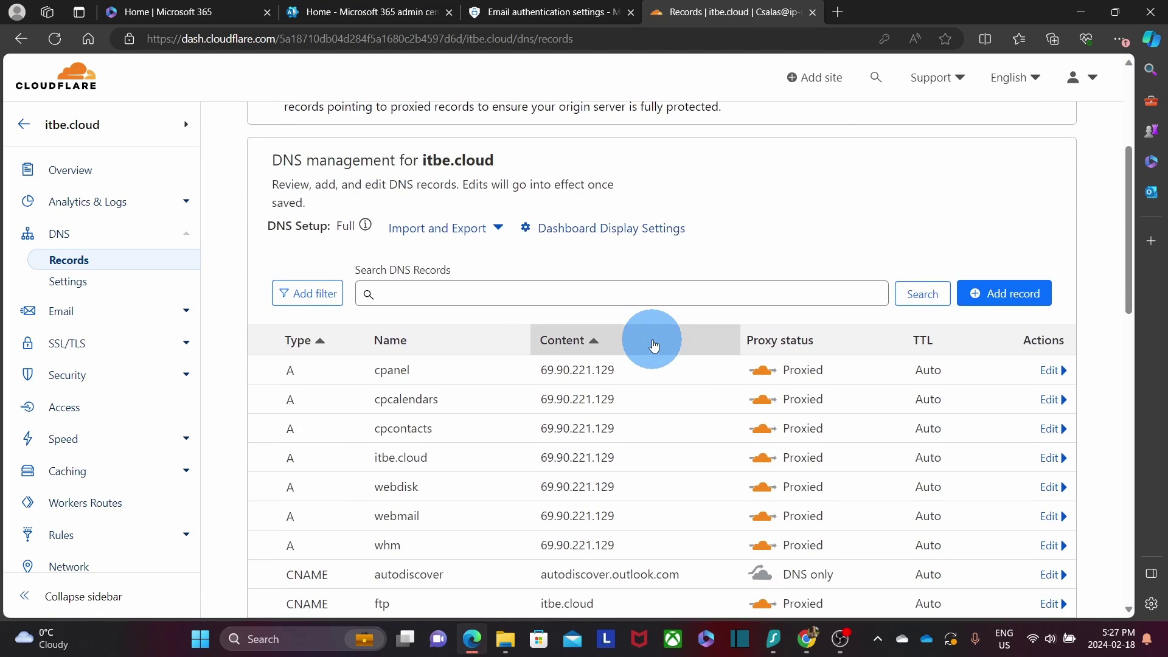
scroll(642, 280, "down", 1)
scroll(641, 281, "down", 4)
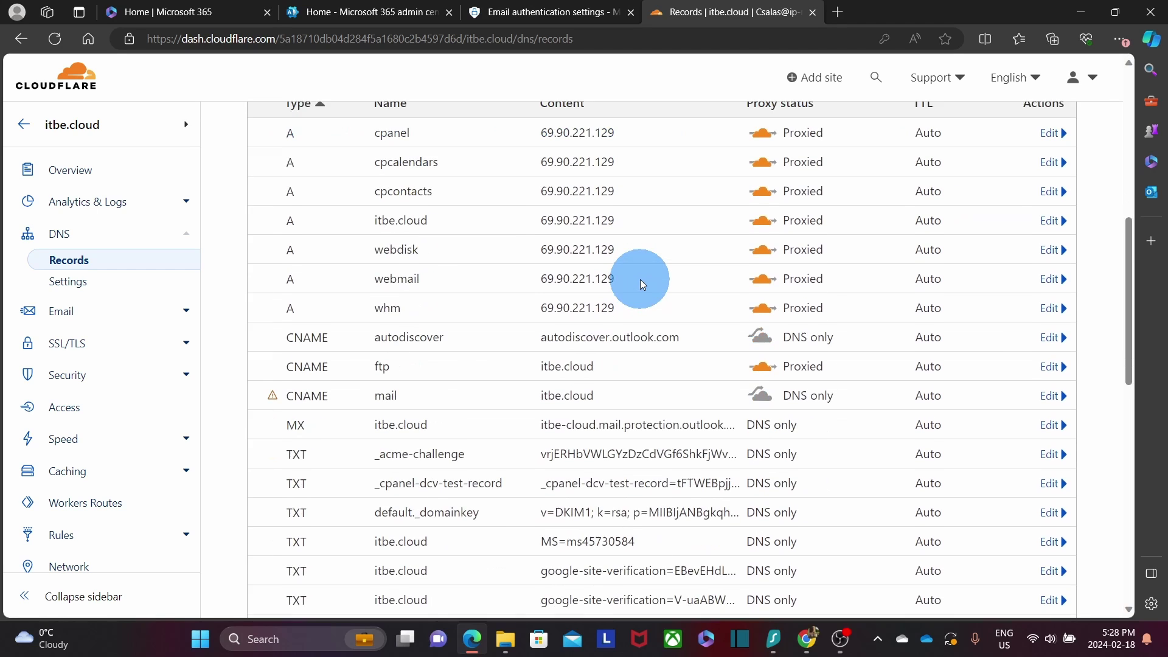
scroll(640, 284, "up", 4)
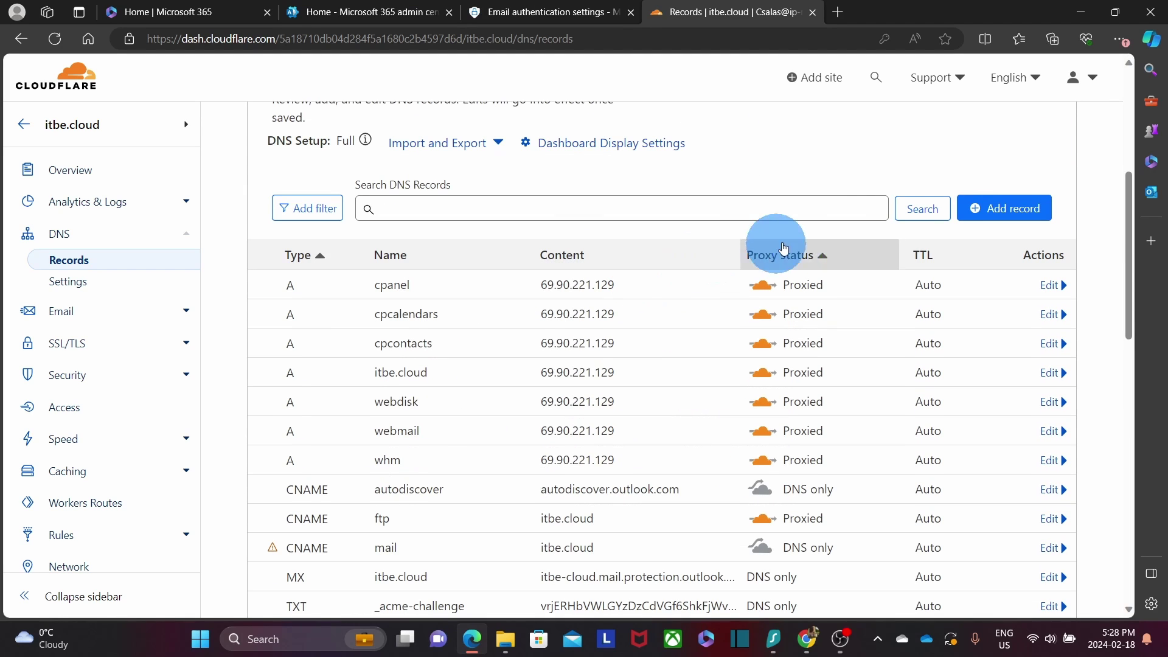
Step: Add a new CNAME record named selector1._domainkey
left_click(1007, 210)
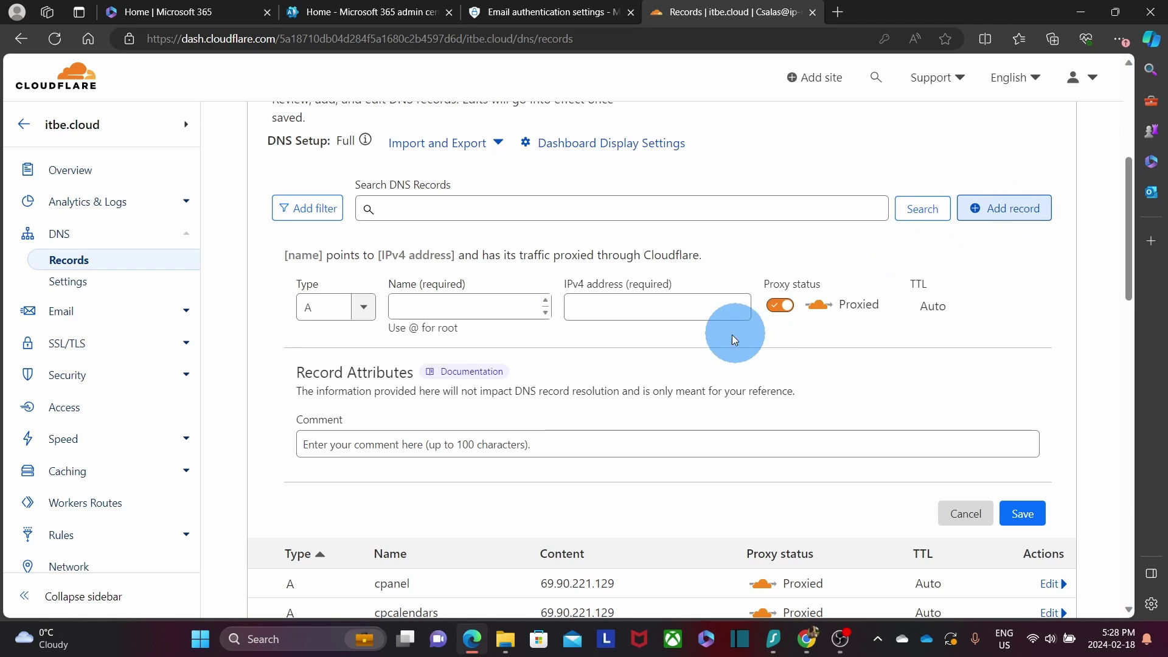
left_click(361, 314)
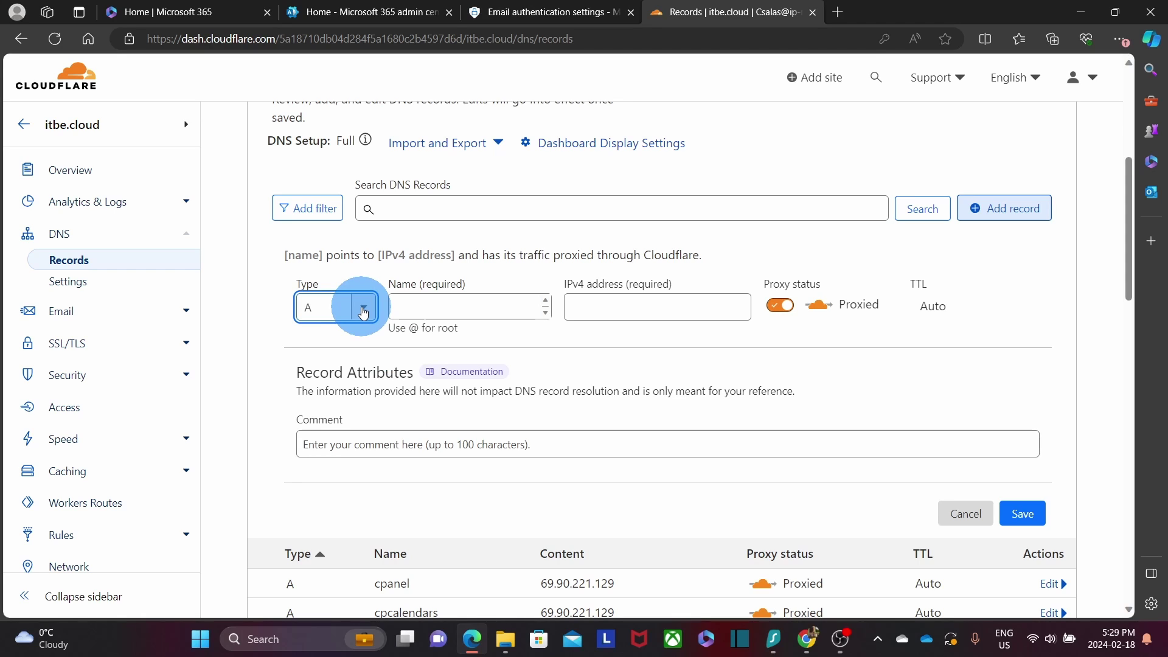
left_click(364, 311)
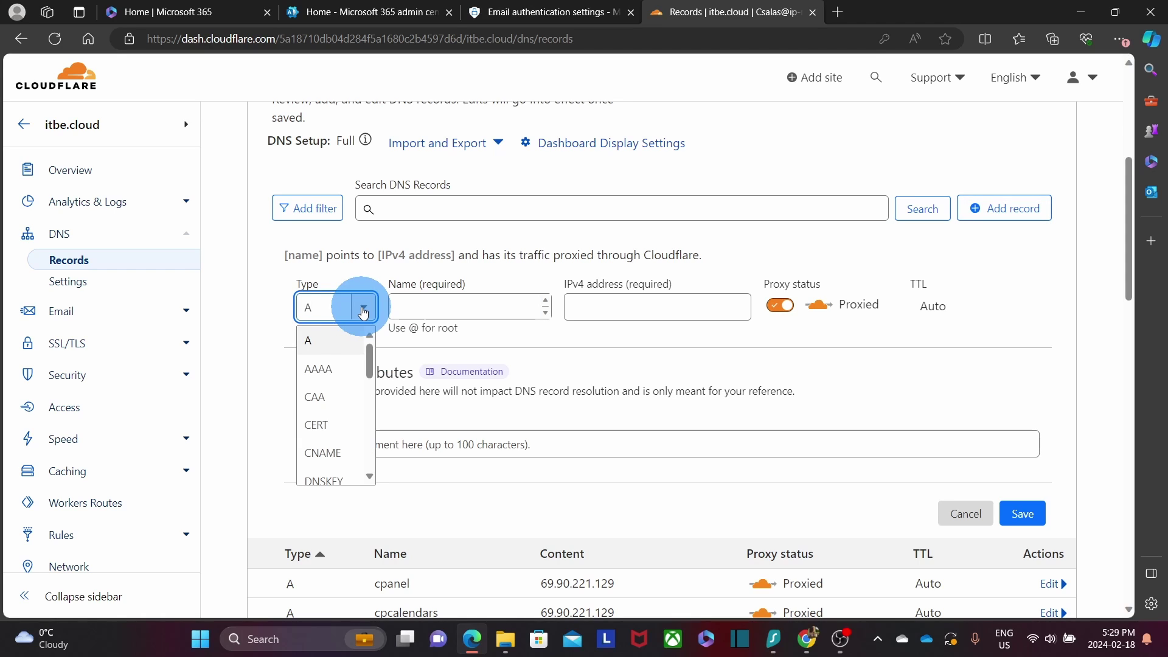
left_click(340, 452)
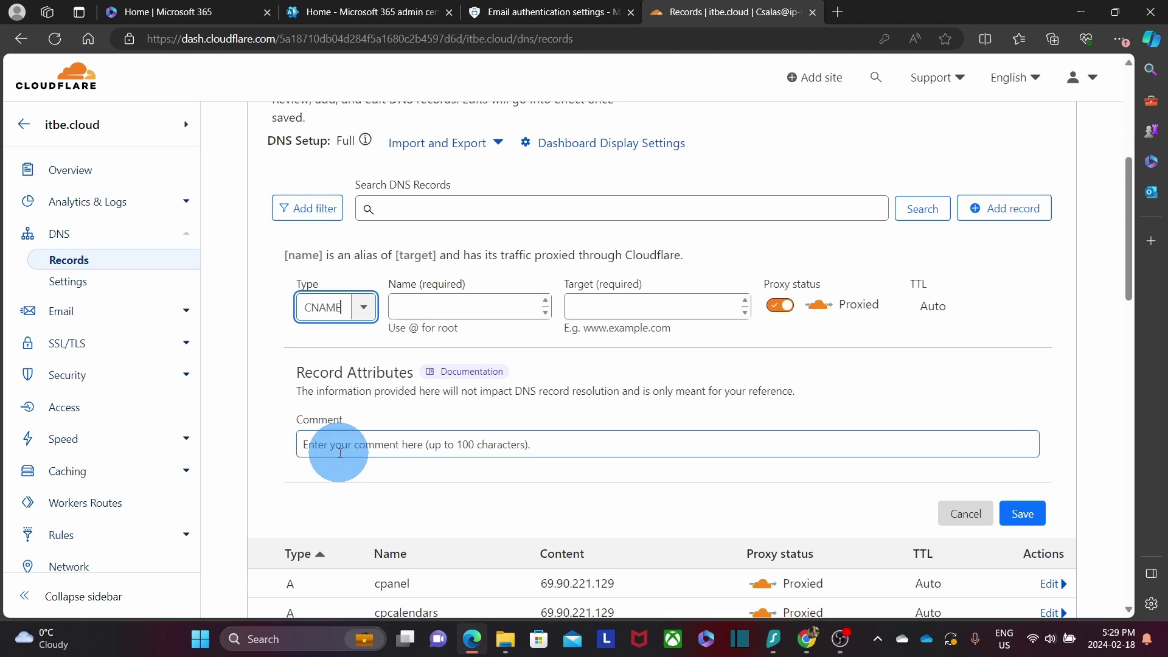
left_click(417, 307)
key("ctrl+v")
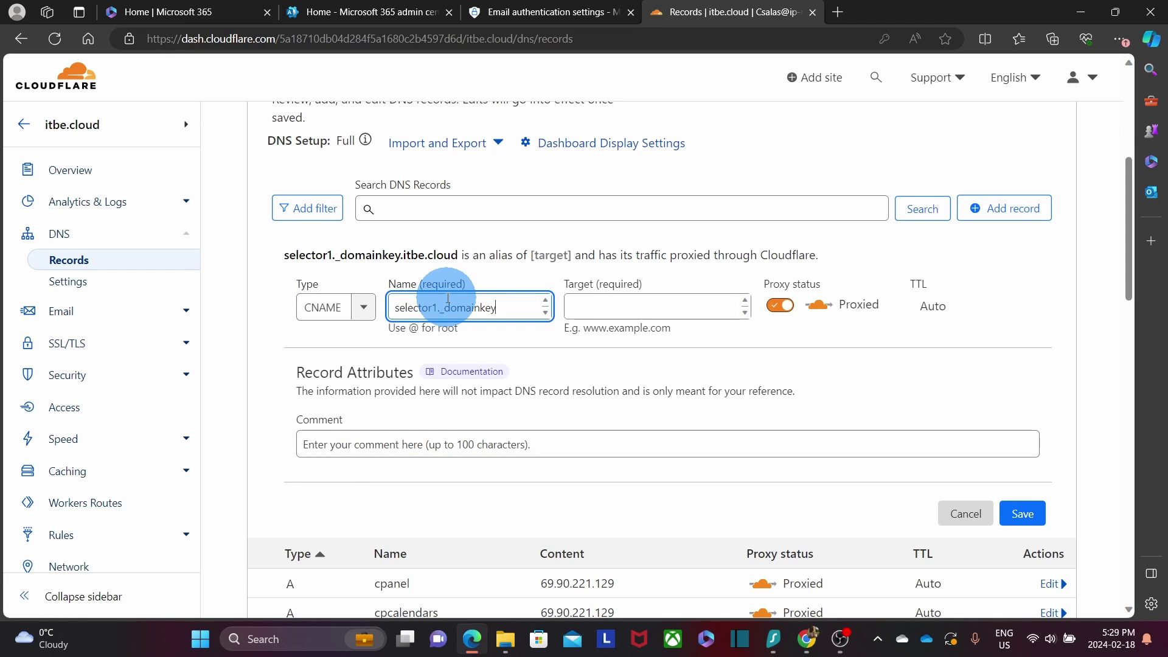
Step: Point it to selector1-itbe-cloud._domainkey.itbecloud.onmicrosoft.com, set DNS only, and save
left_click(538, 17)
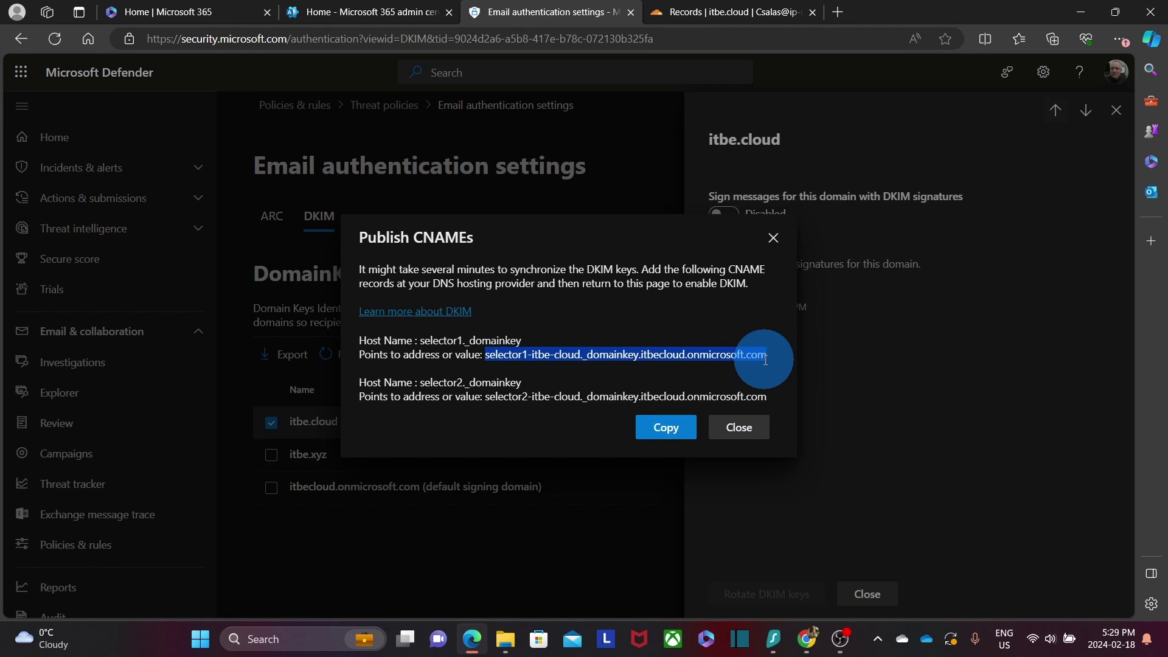
left_click(730, 13)
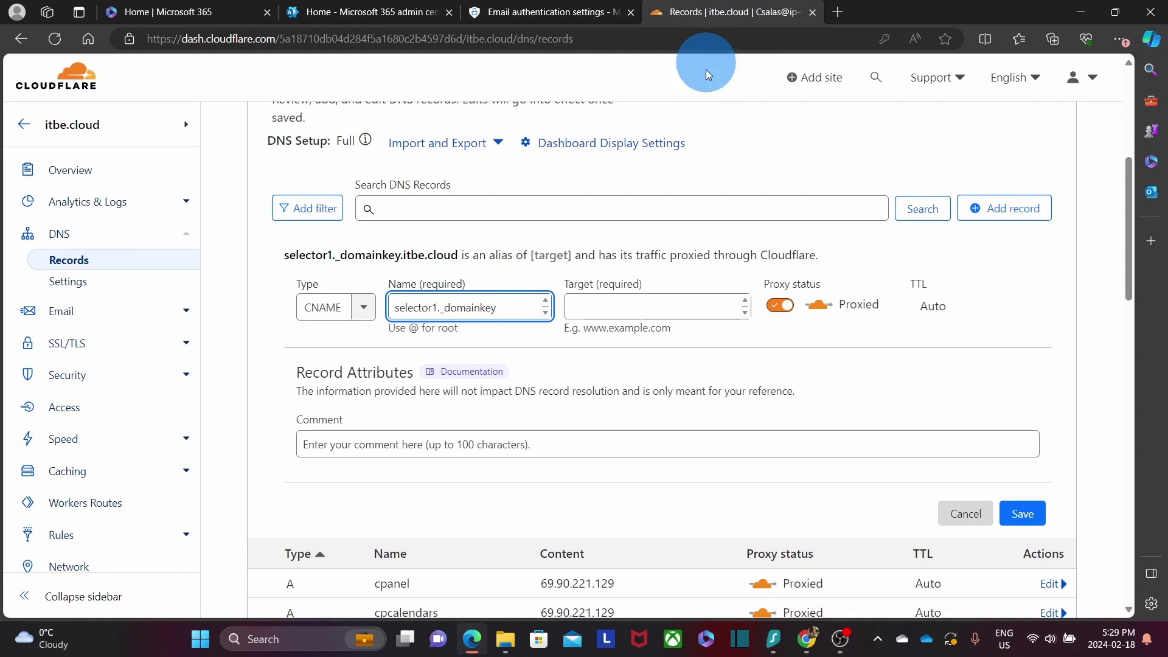
left_click(628, 305)
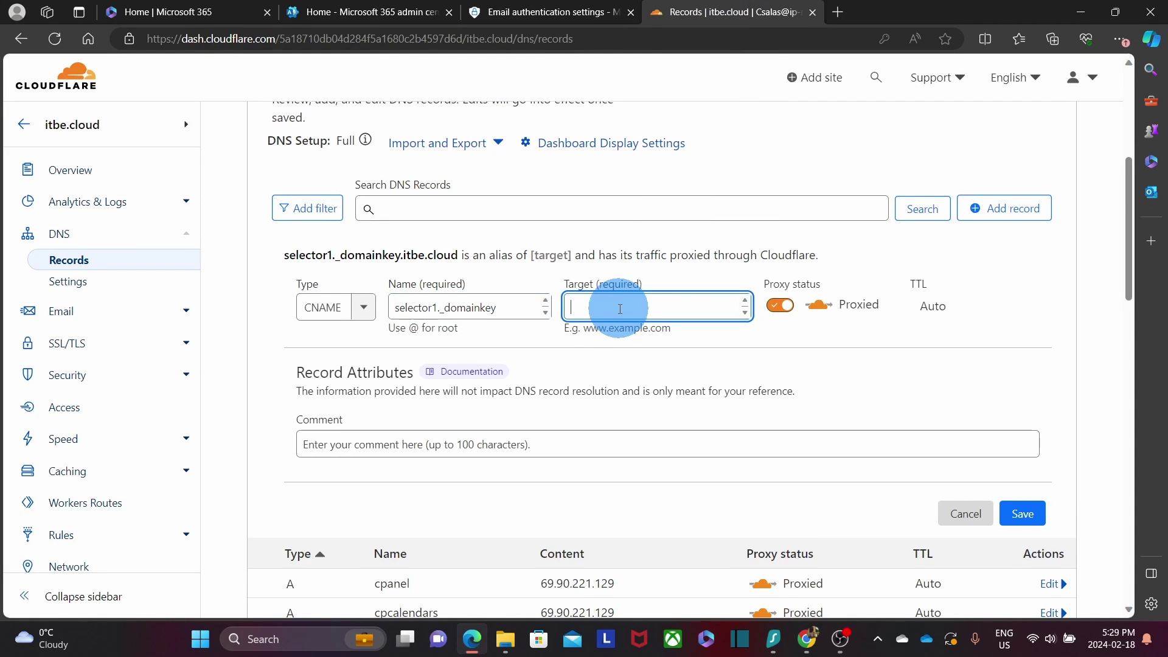
type("selector1-itbe-cloud._domainkey.itbecloud.onmicrosoft.com")
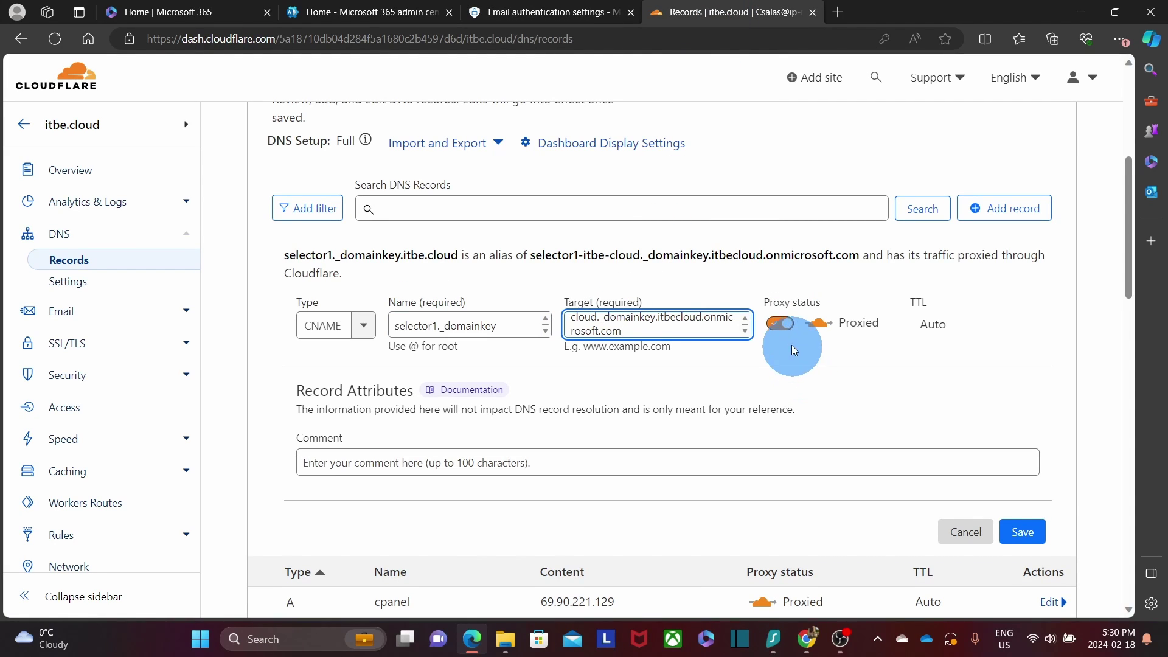
left_click(782, 323)
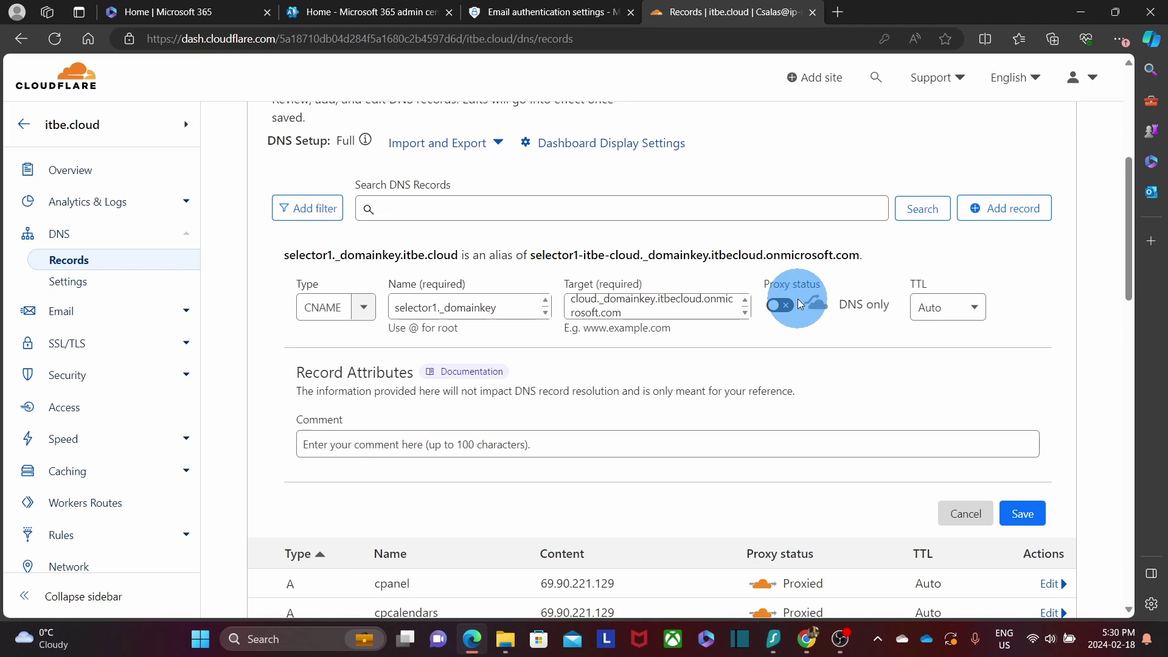
left_click(1024, 514)
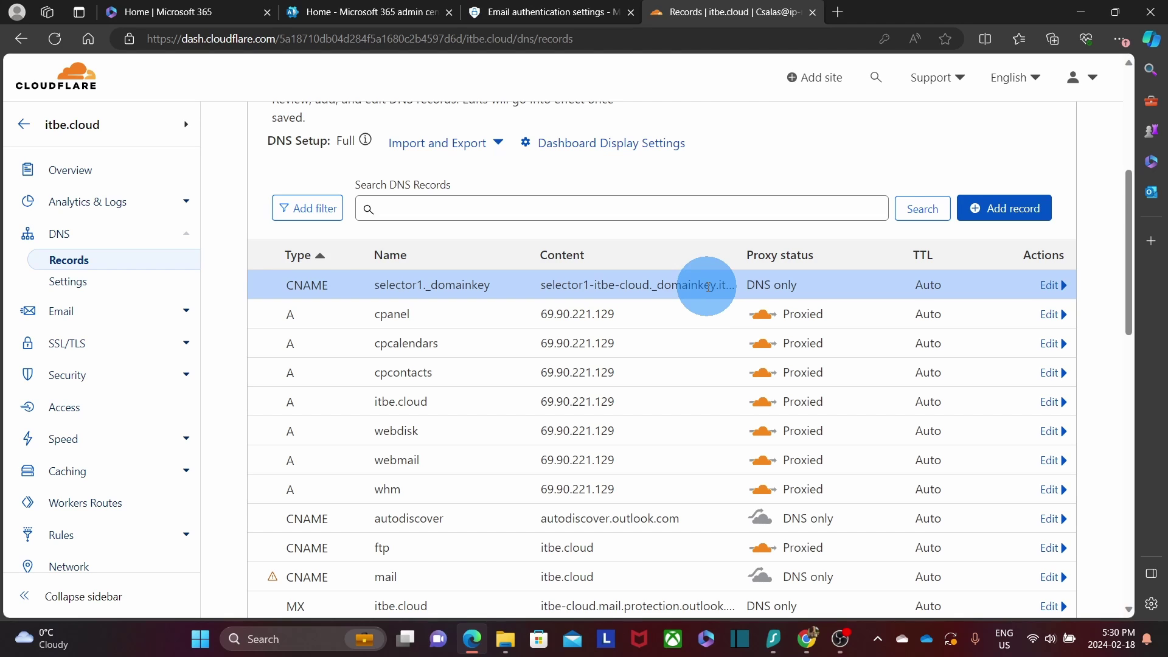
Step: Copy the selector2 host name and add a CNAME record named selector2._domainkey
left_click(543, 13)
double_click(522, 382)
key("ctrl+c")
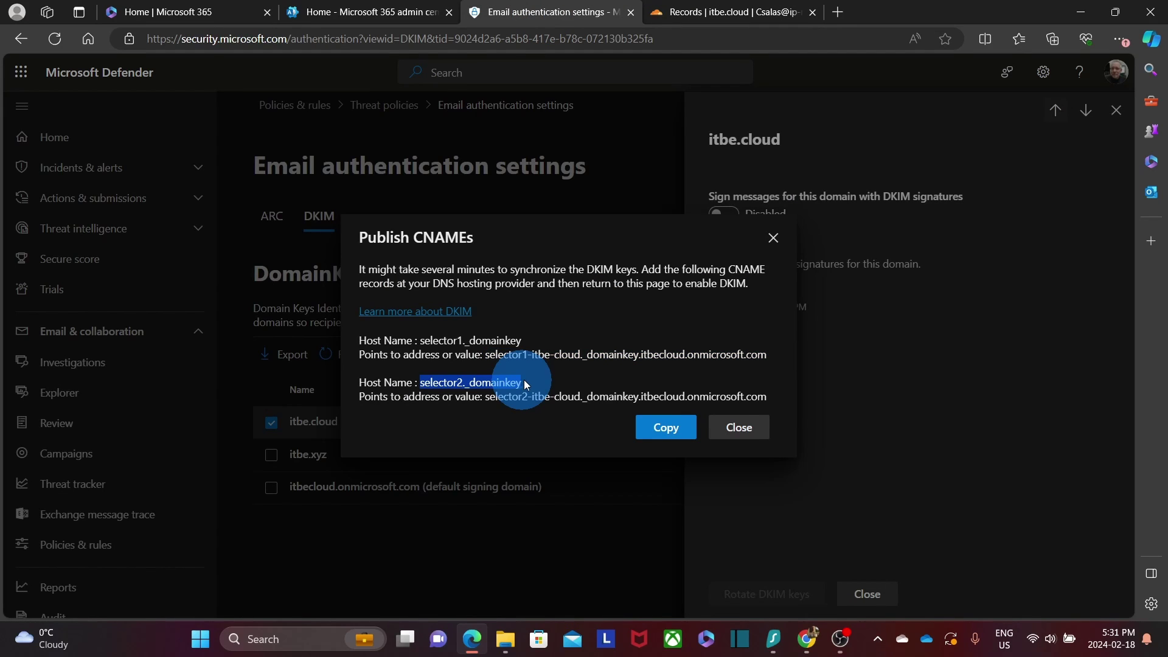
left_click(707, 15)
left_click(995, 210)
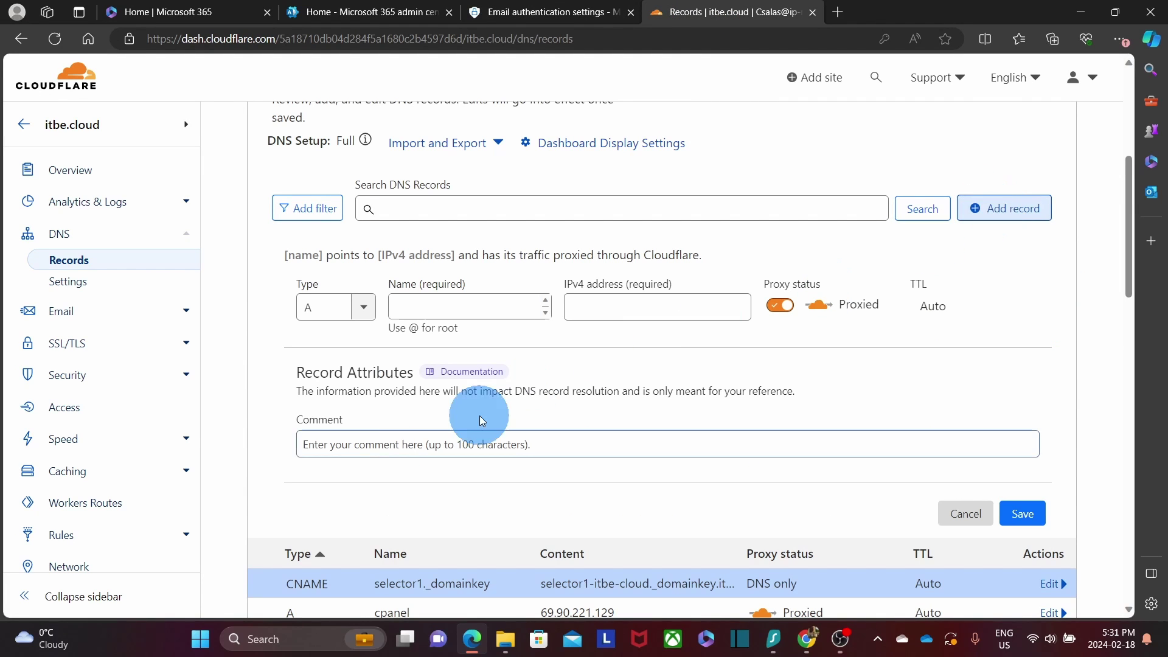
left_click(336, 307)
left_click(338, 447)
left_click(417, 307)
key("ctrl+v")
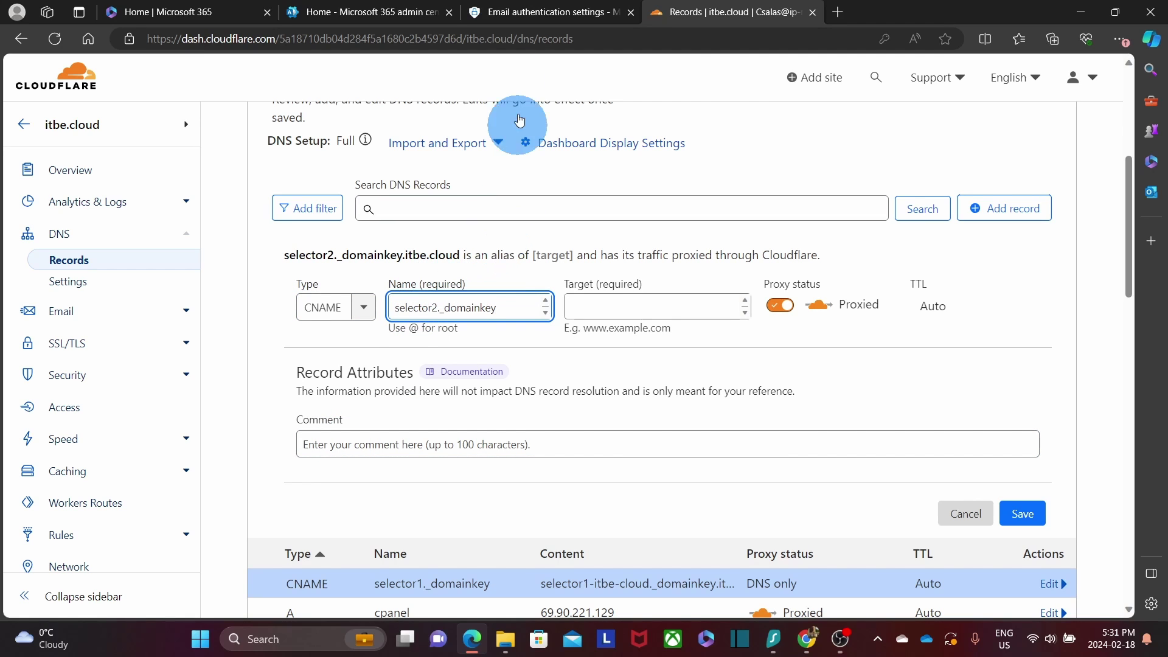
Step: Point it to selector2-itbe-cloud._domainkey.itbecloud.onmicrosoft.com, set DNS only, and save
left_click(518, 17)
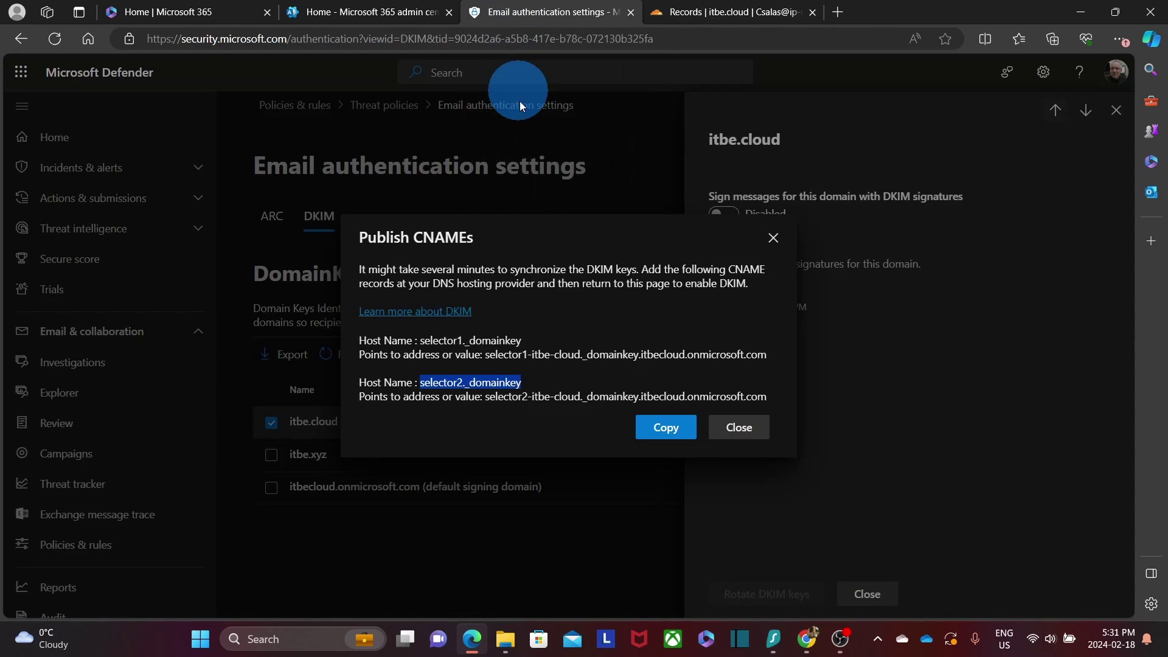
left_click_drag(485, 396, 769, 399)
key("ctrl+c")
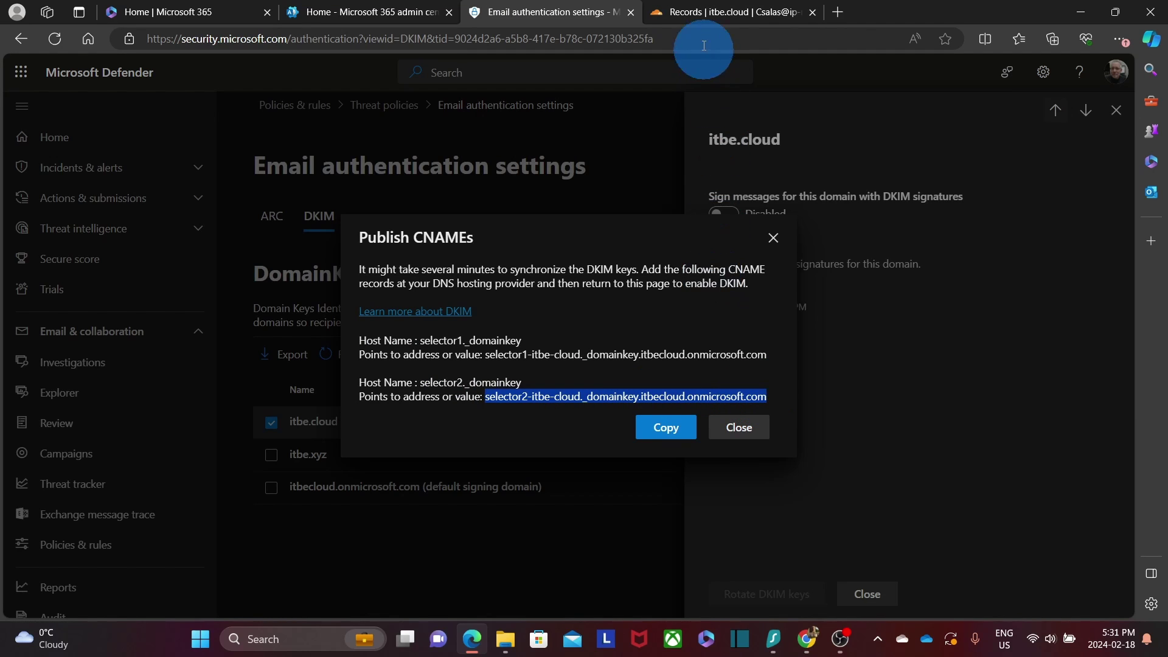
left_click(704, 16)
key("ctrl+v")
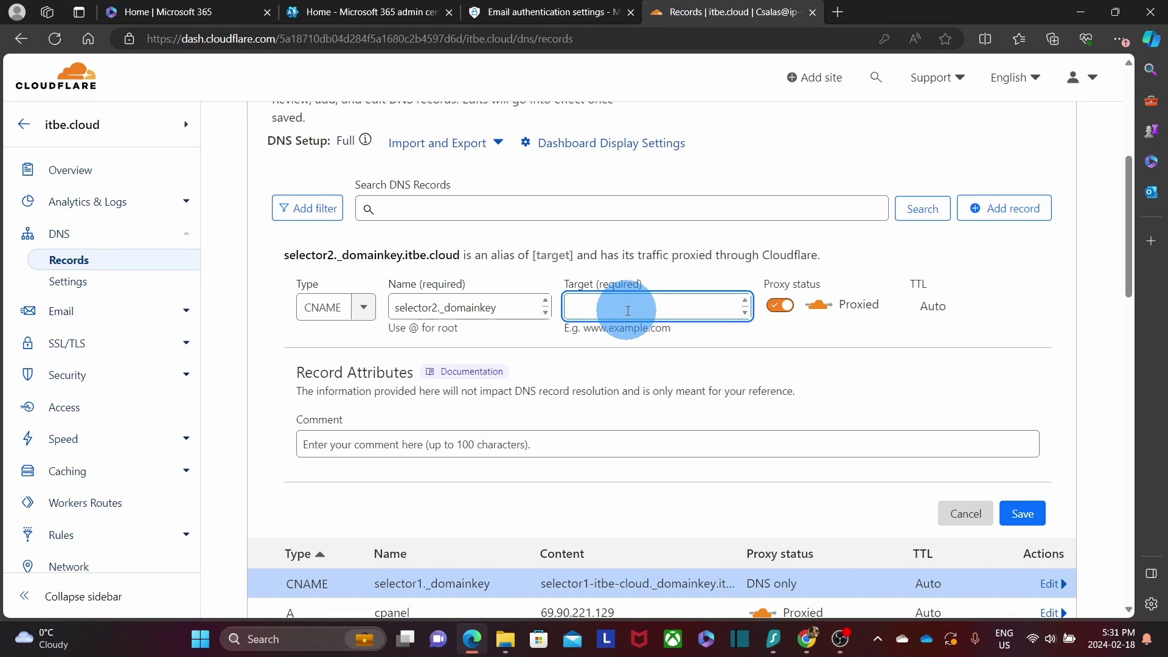
left_click(779, 324)
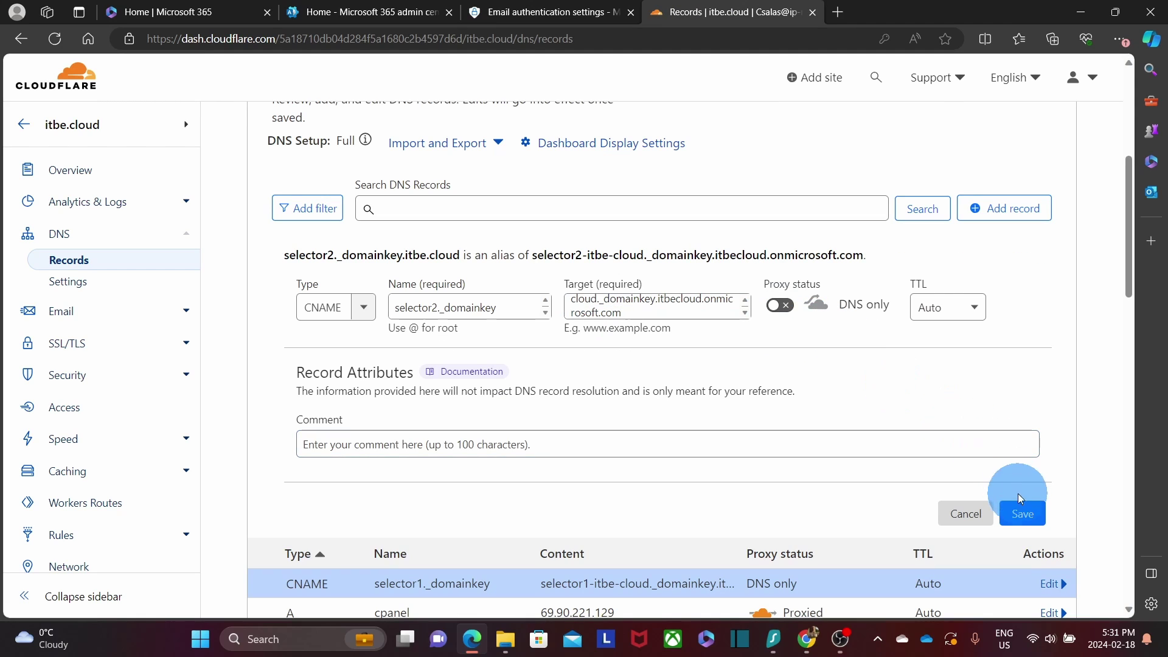
left_click(1023, 513)
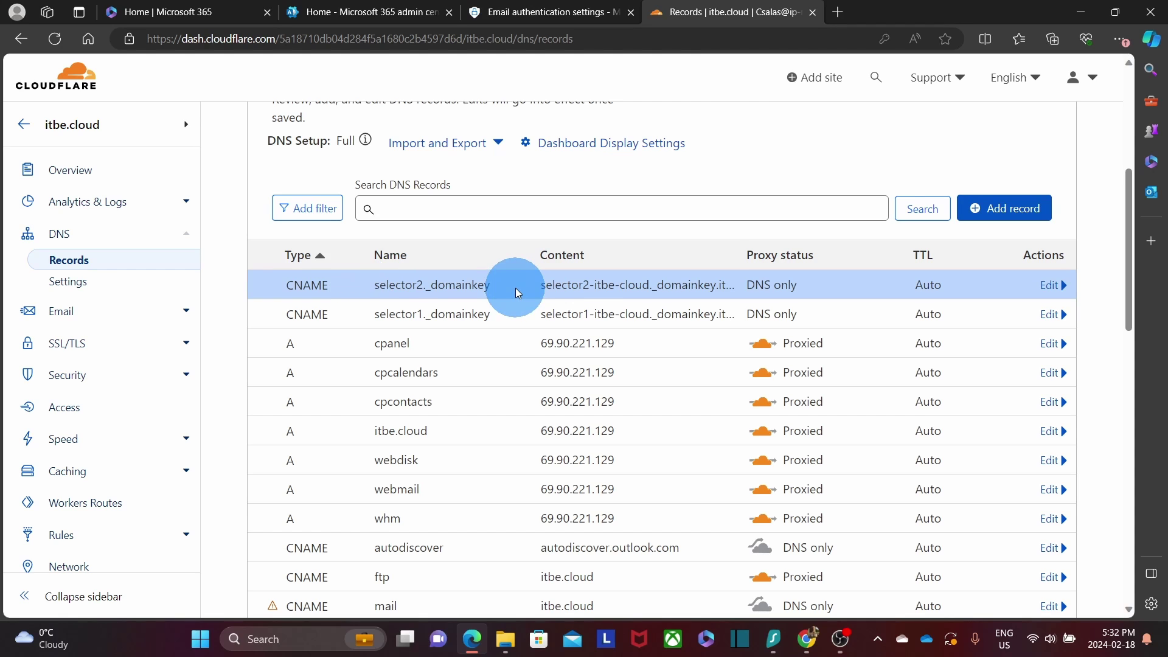
Step: Close the Publish CNAMEs dialog and try enabling DKIM signing, which fails with a CNAME-not-found error
left_click(550, 18)
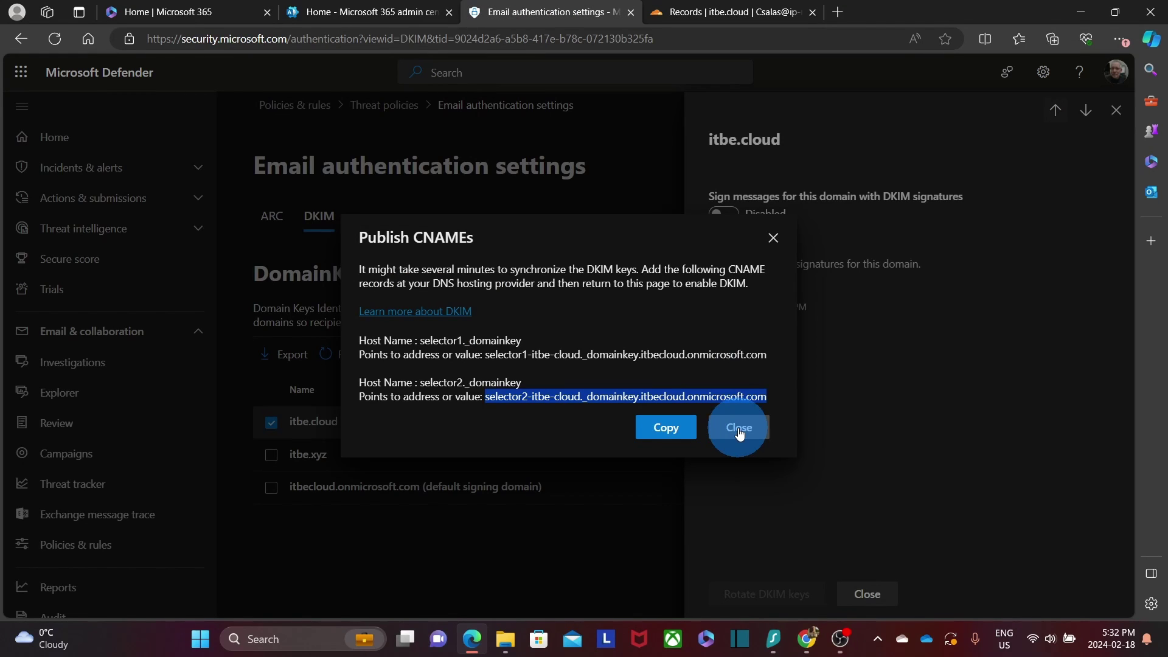
left_click(738, 428)
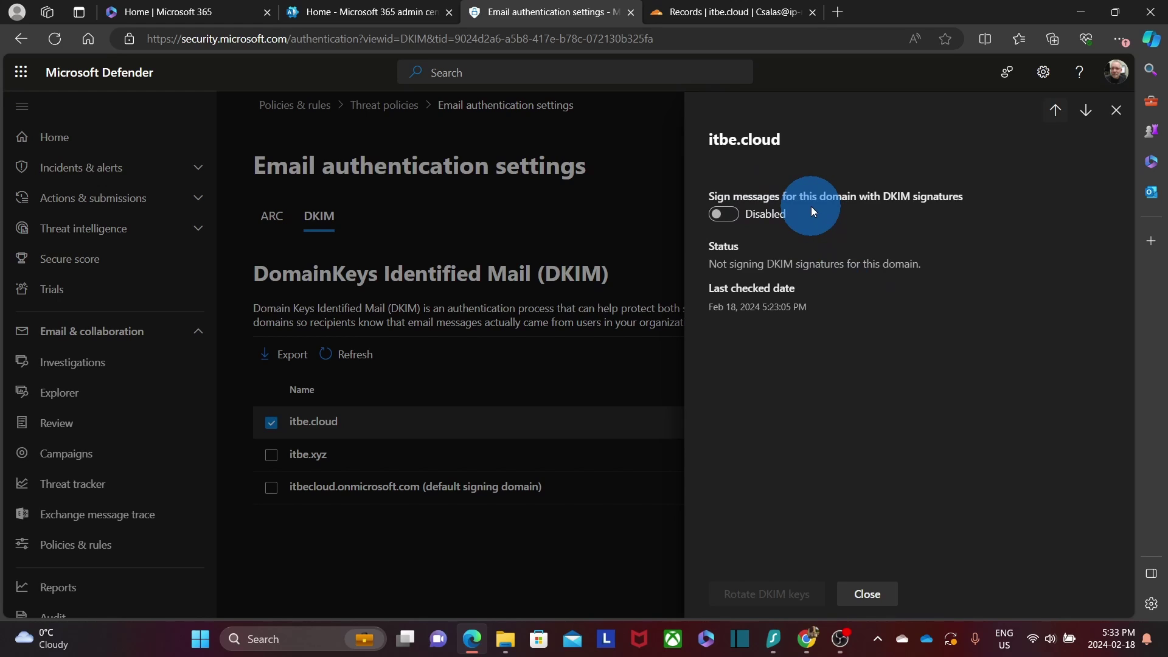
left_click(725, 215)
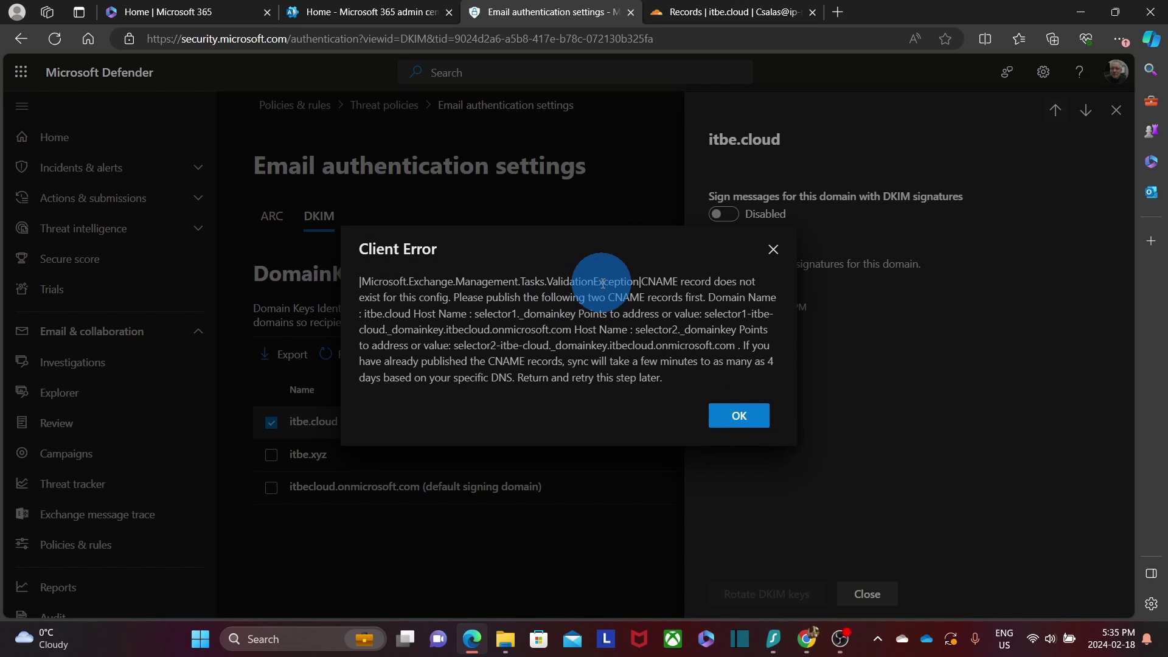
left_click(740, 418)
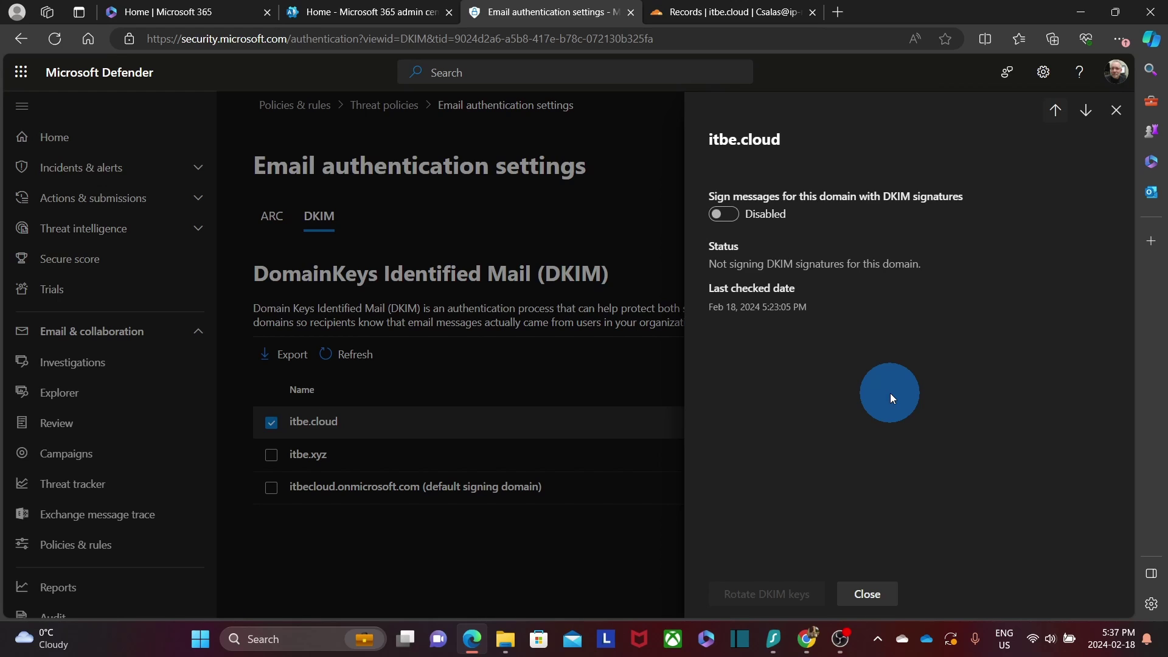
left_click(732, 217)
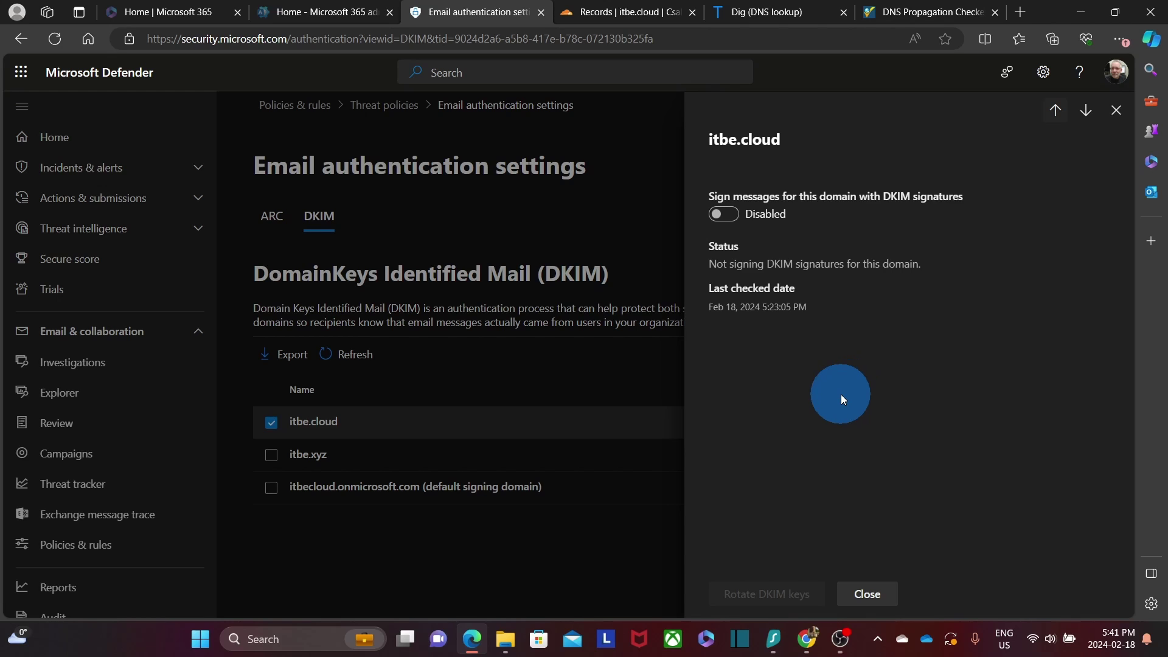
Step: Copy the selector2._domainkey record name from Cloudflare
left_click(626, 13)
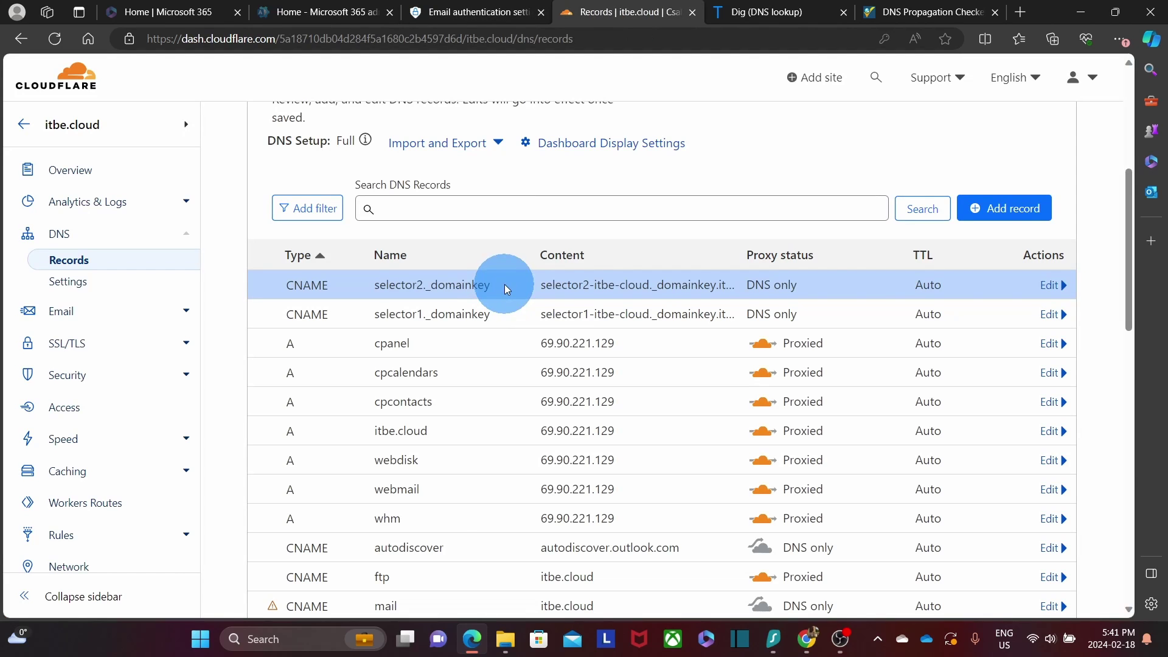
left_click_drag(493, 289, 376, 291)
key("ctrl+c")
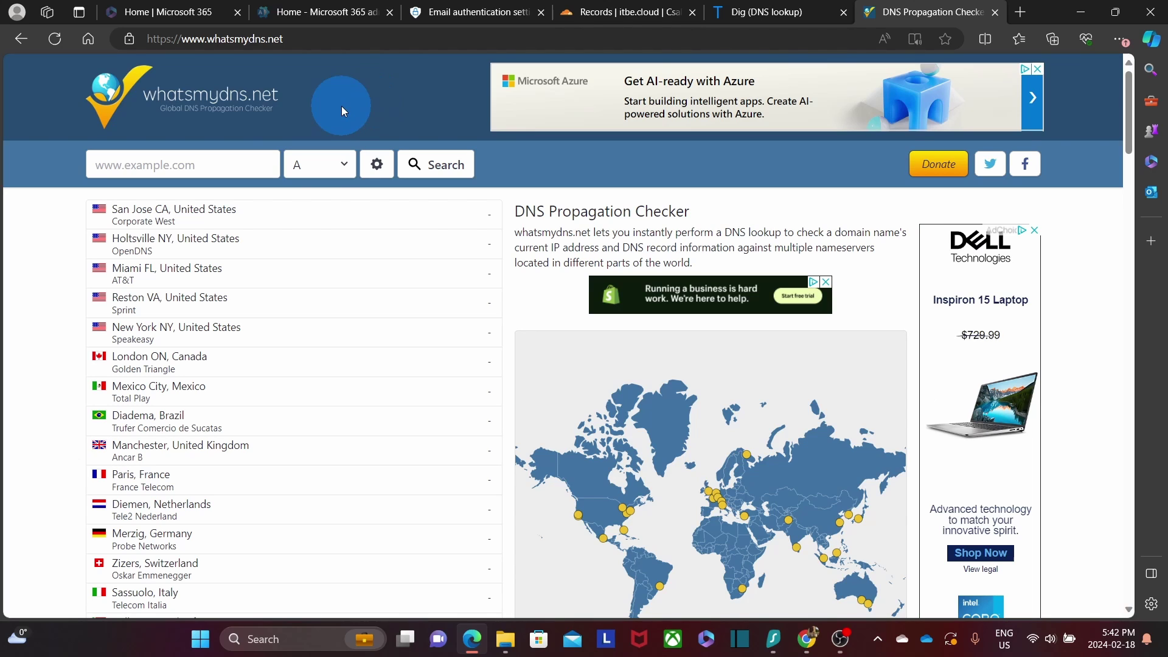
Step: Run a whatsmydns.net CNAME lookup for selector2._domainkey.itbe.cloud
left_click(325, 165)
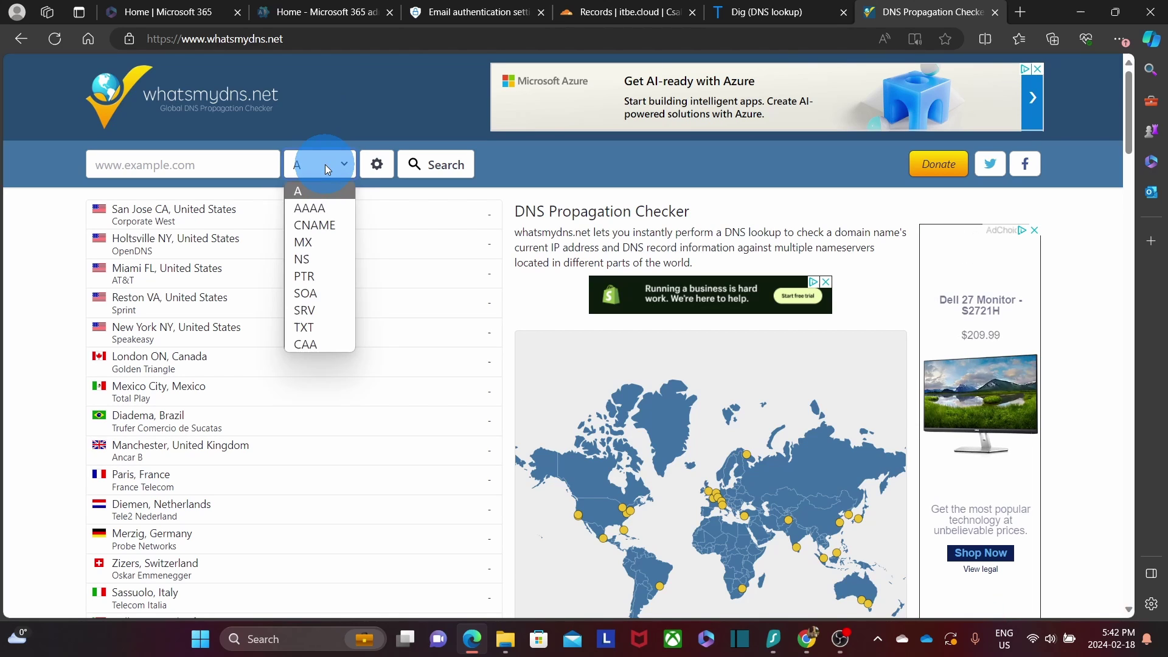
left_click(321, 230)
left_click(212, 164)
key("ctrl+v")
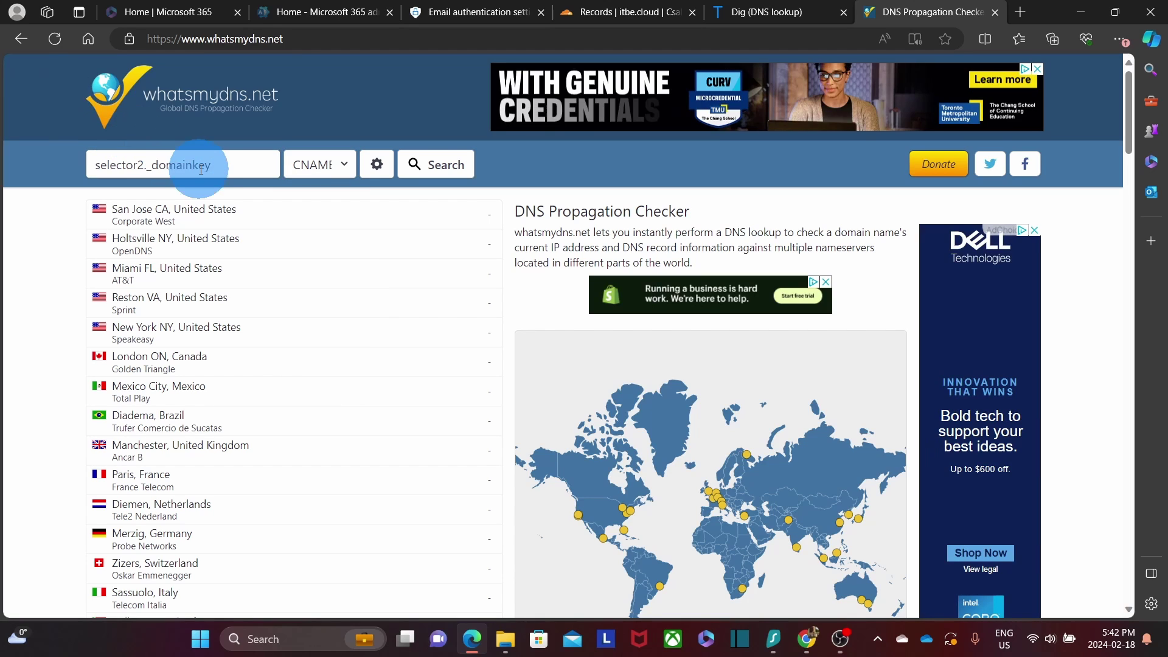
type(".itbe.cloud")
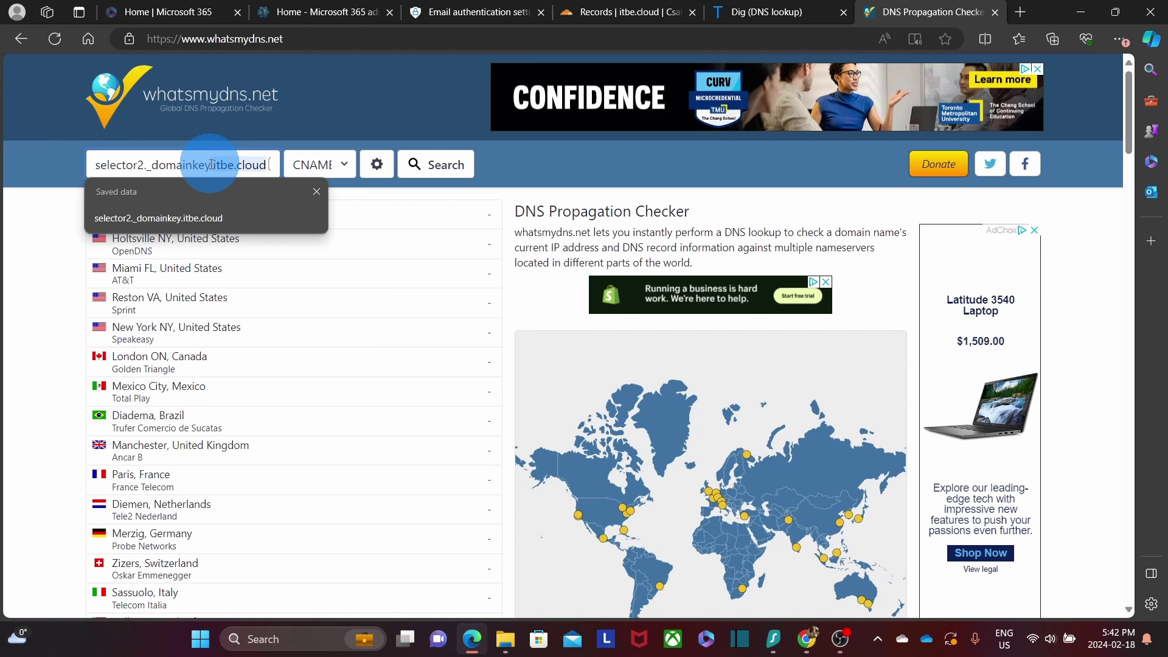
key("Escape")
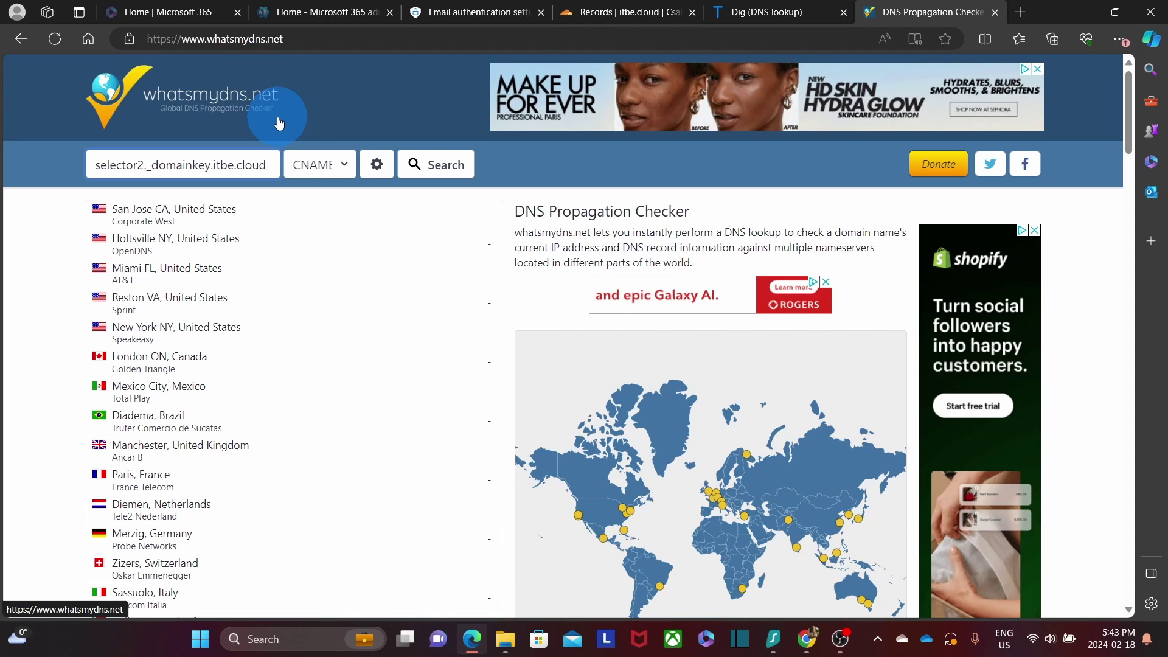
left_click(437, 175)
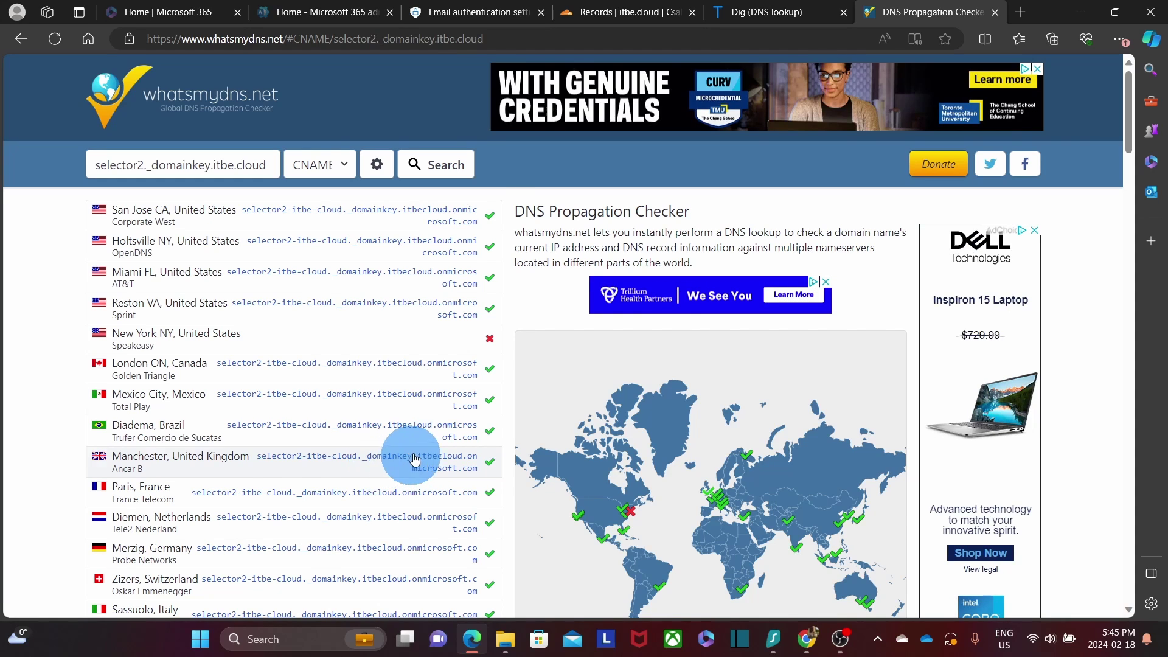
Step: Turn on DKIM signing for itbe.cloud, acknowledge the sync notice, and close its details panel
left_click(453, 20)
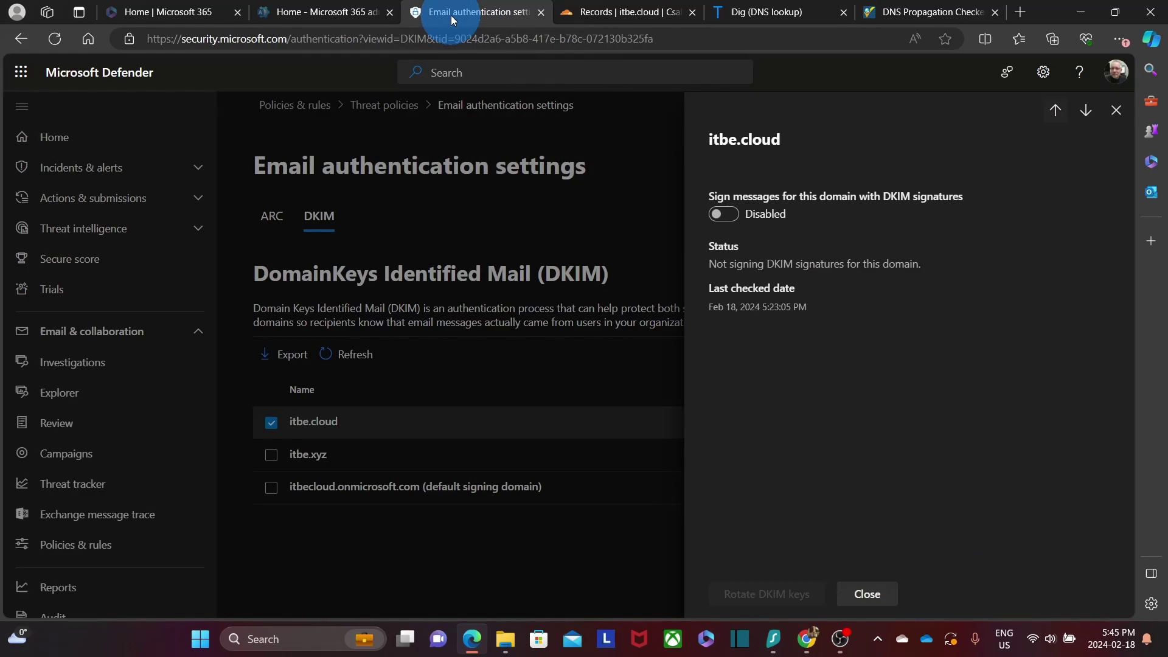
left_click(731, 216)
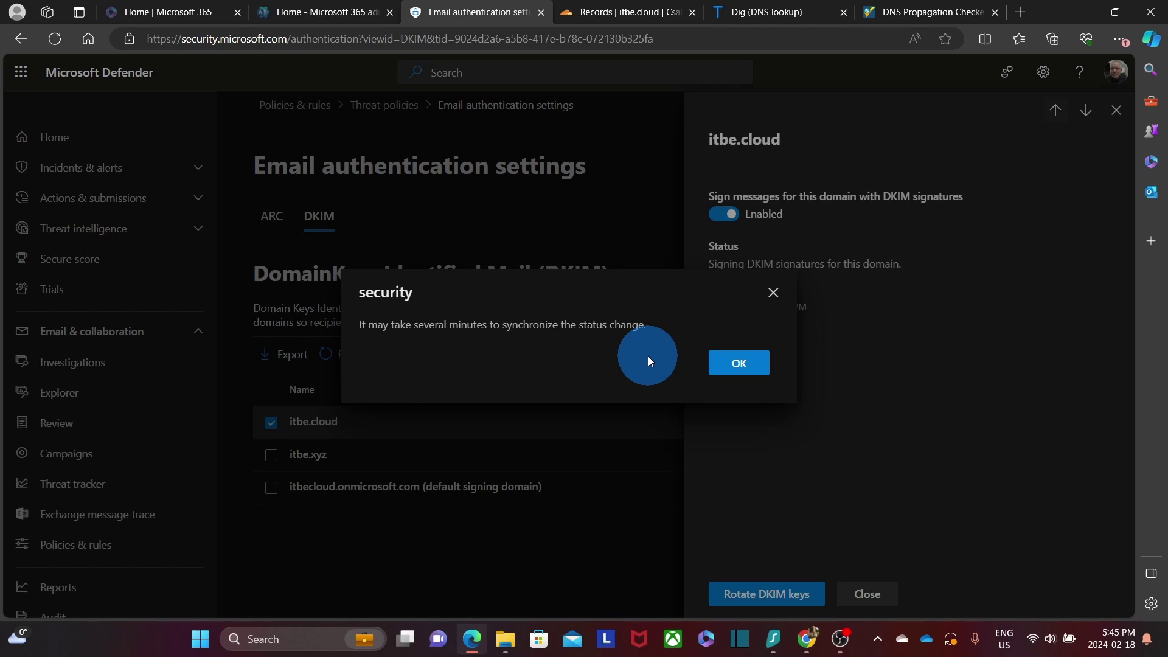
left_click(739, 363)
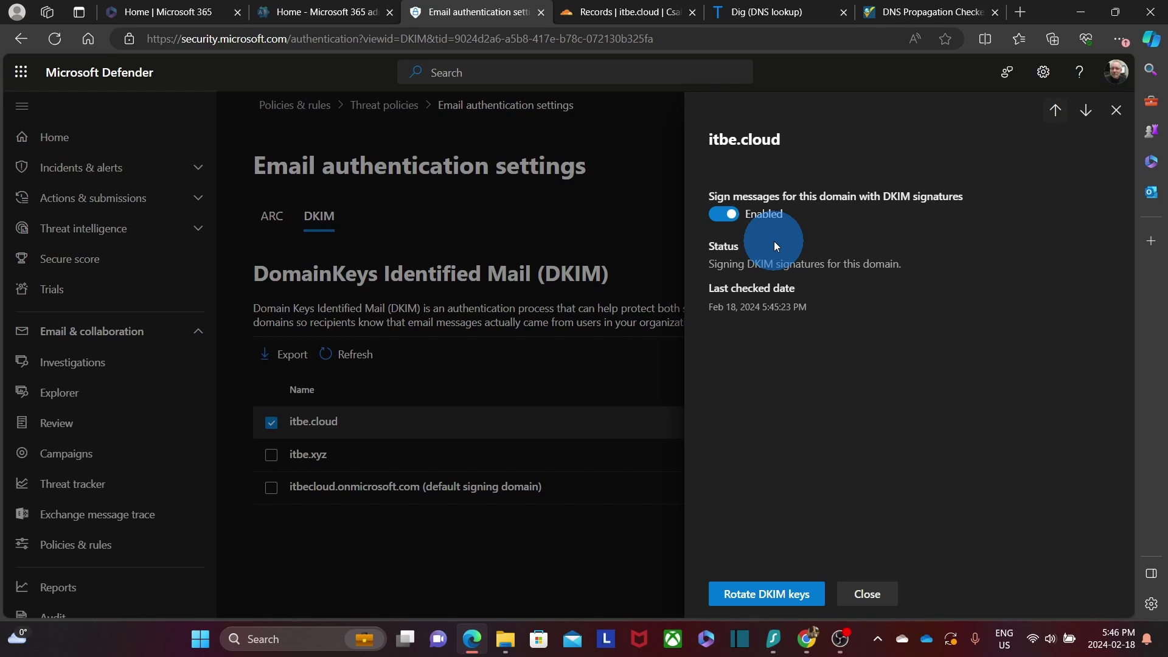
left_click(874, 596)
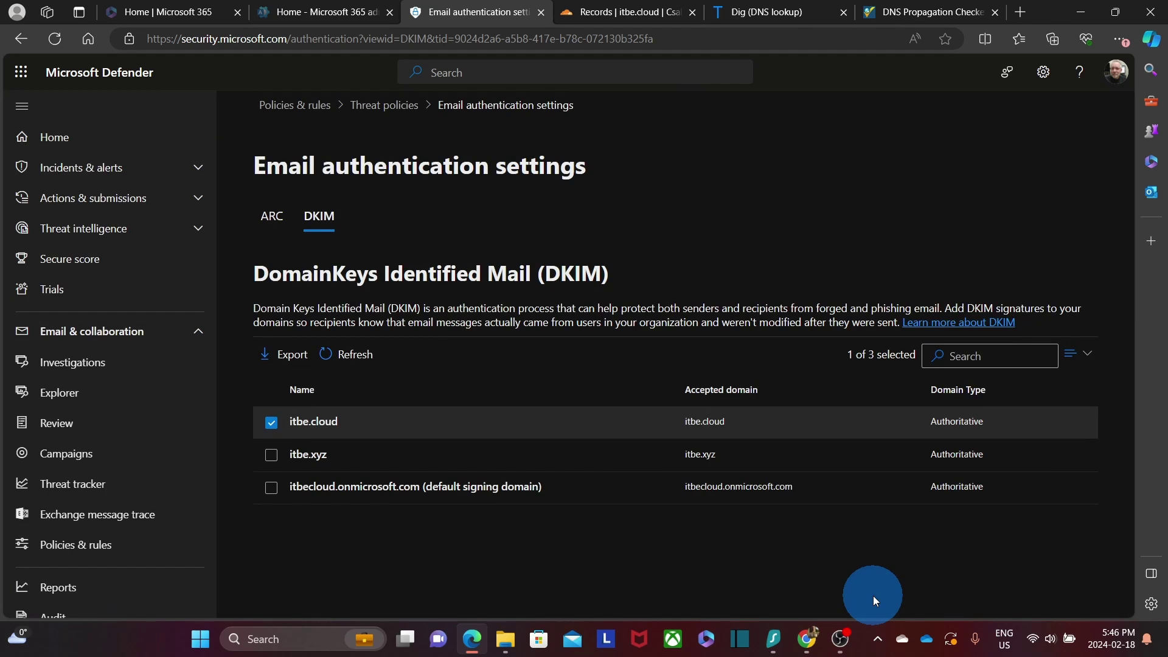